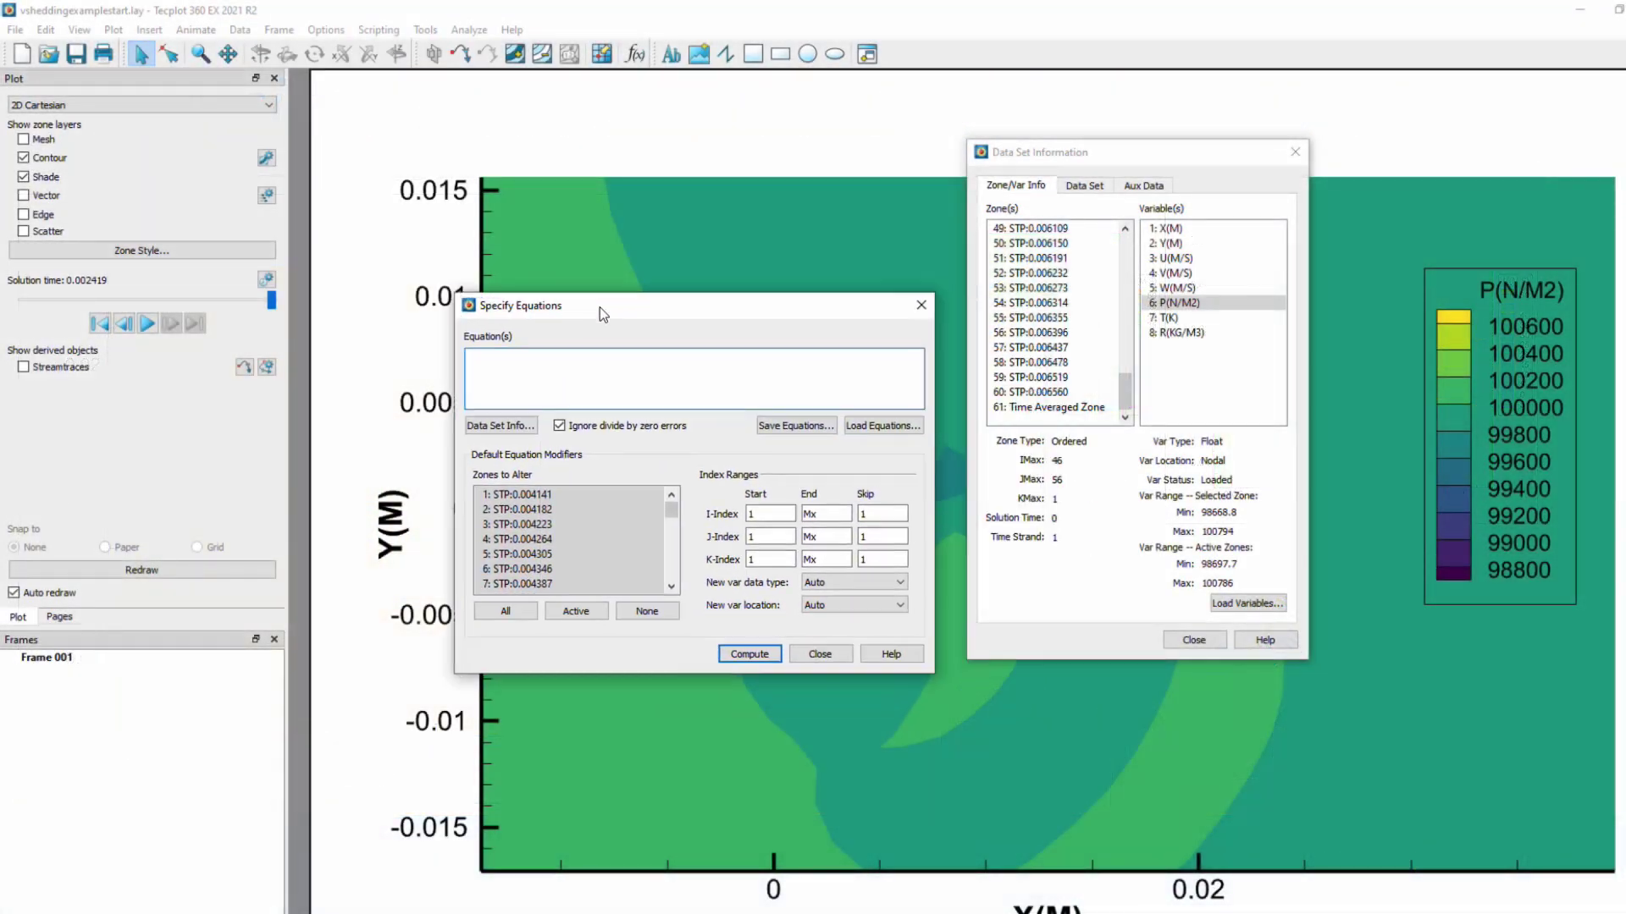
Begin the equation with {P(N/M2)} =, copying the variable name from the variable list
left_click(493, 363)
type("{")
double_click(1173, 302)
key("ctrl+c")
right_click(1173, 305)
left_click(1212, 373)
left_click(489, 357)
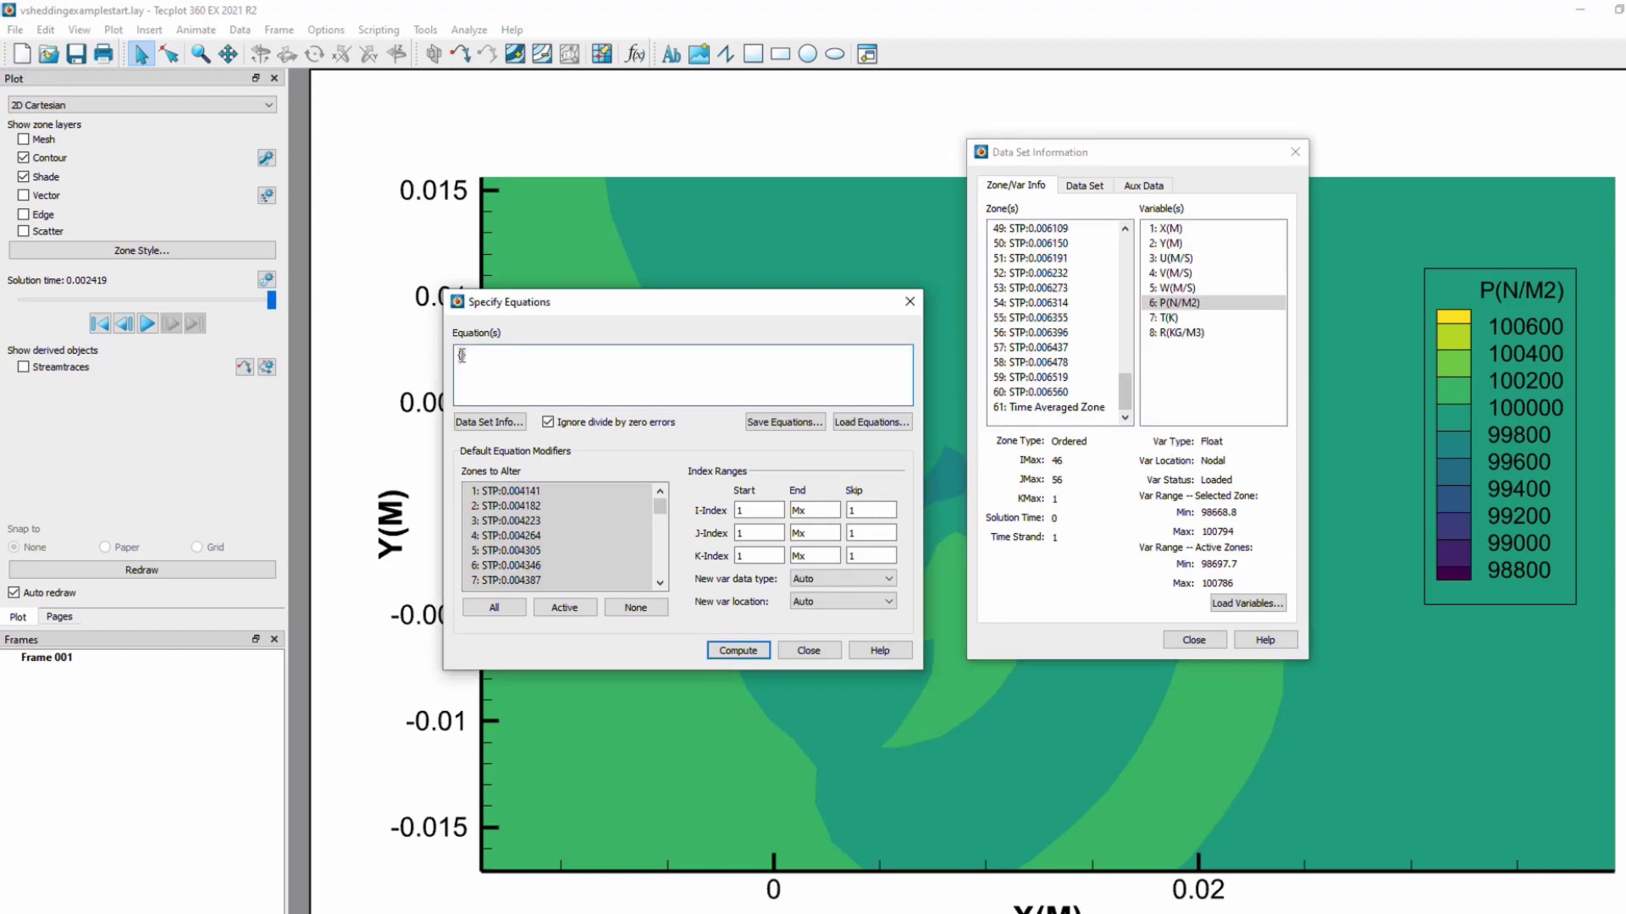
right_click(463, 356)
left_click(503, 452)
type("} = 0/60.60")
Restrict the equation to zone 61 and add v6[1] + v6[2] + v6[3] + to the sum
left_click_drag(555, 526, 559, 592)
left_click(518, 359)
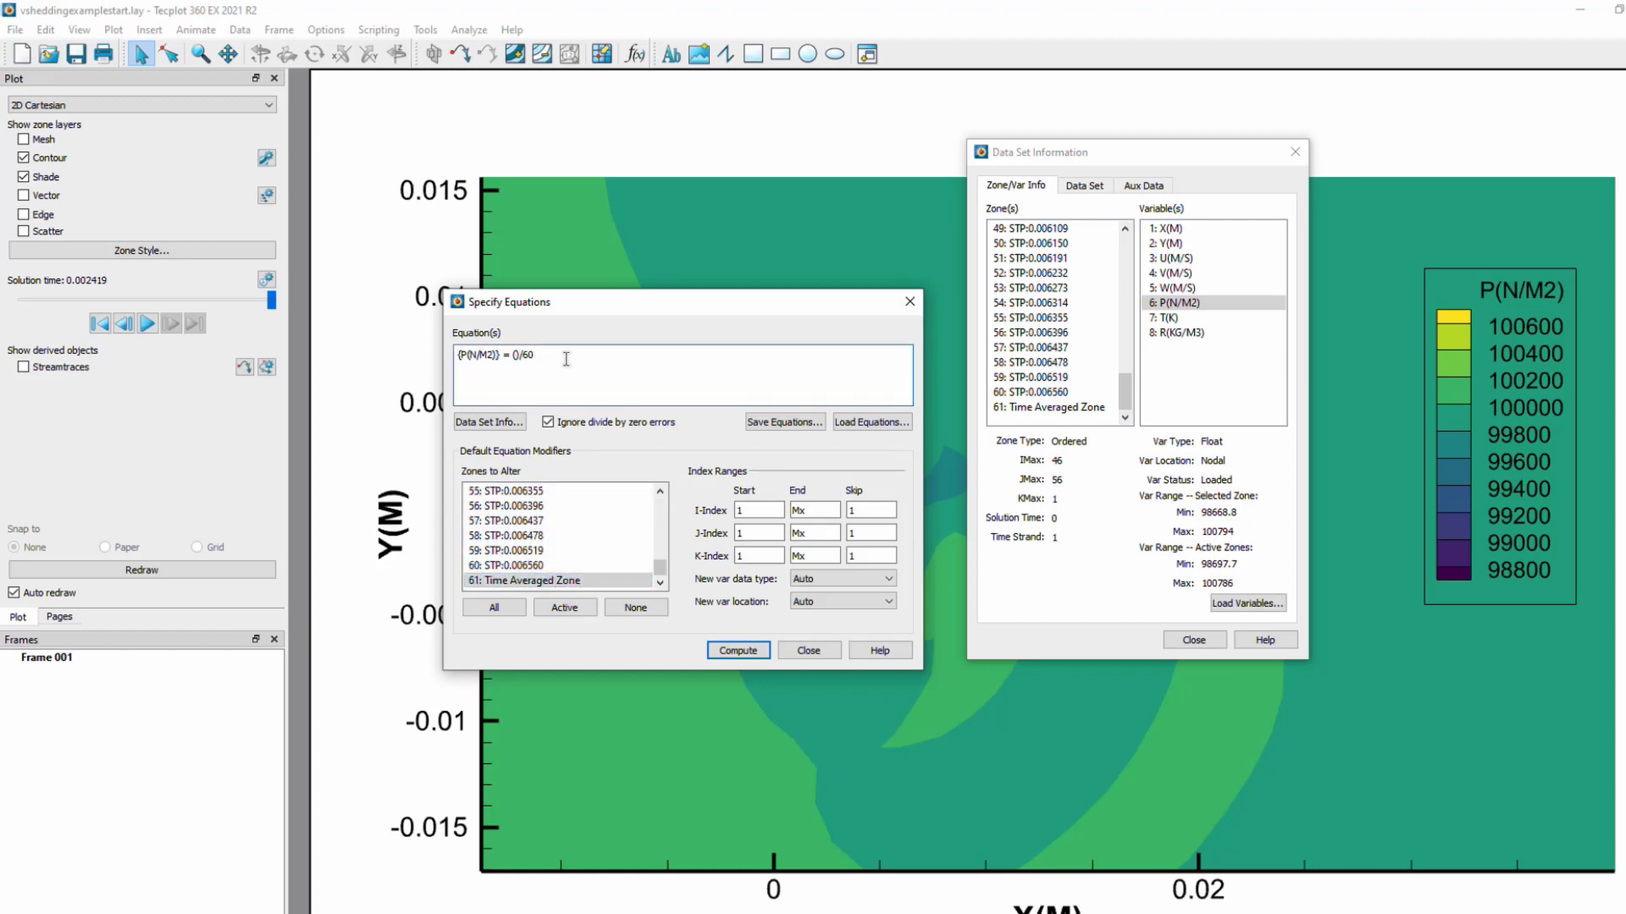
type("v6[1] + v6[2] + v6[3] +")
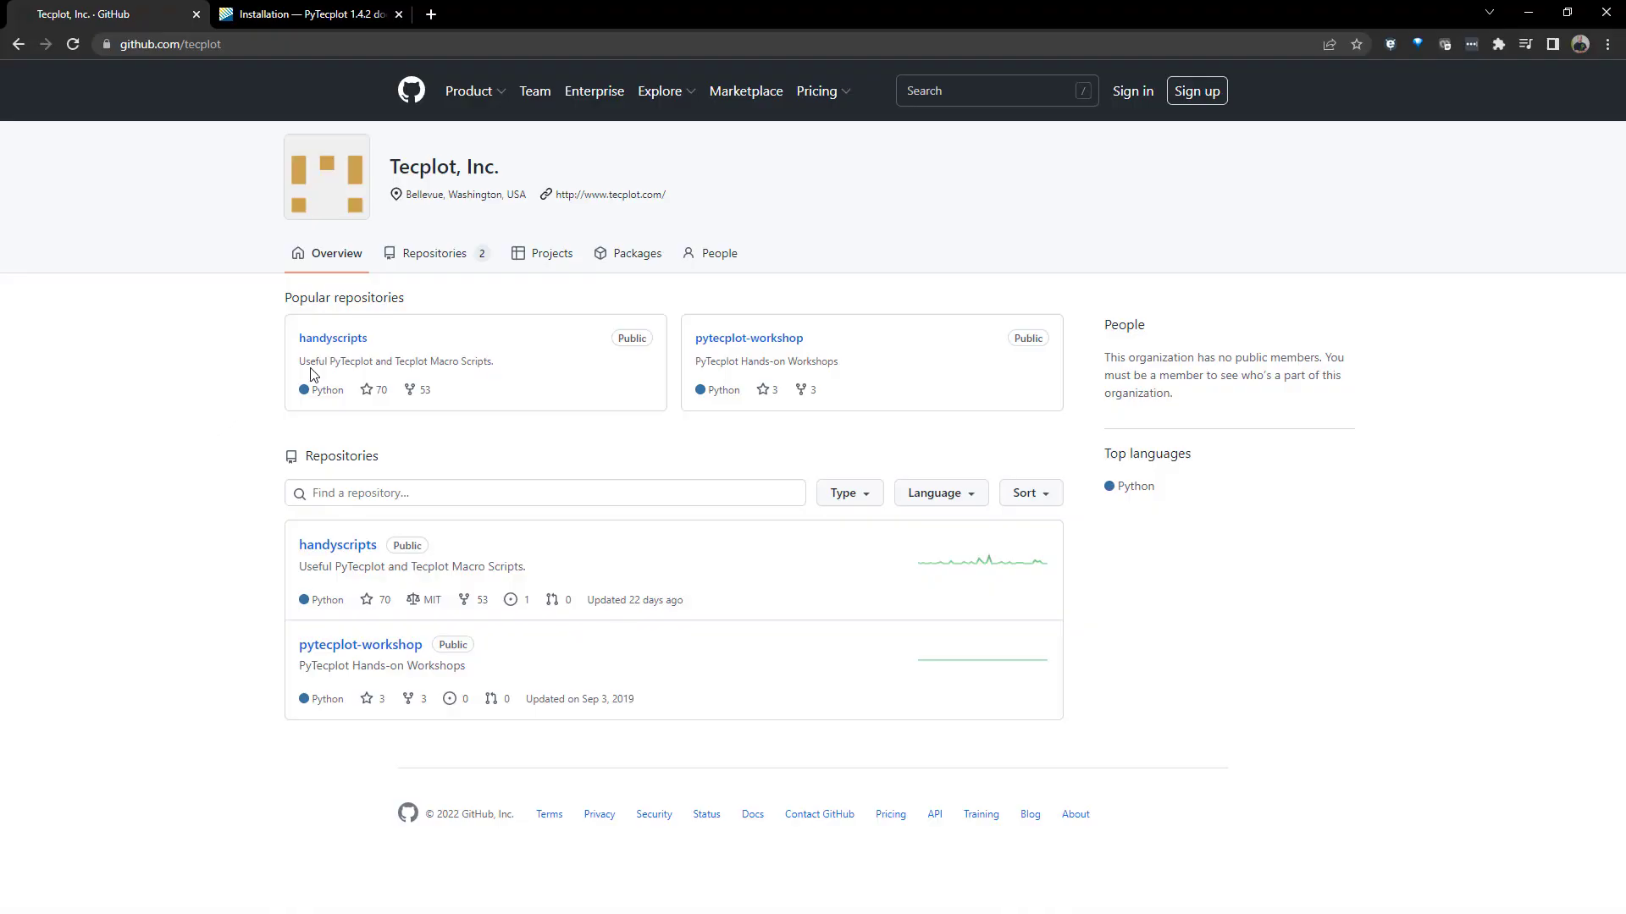
Open the raw TimeAverage.py script in handyscripts' python folder
left_click(333, 339)
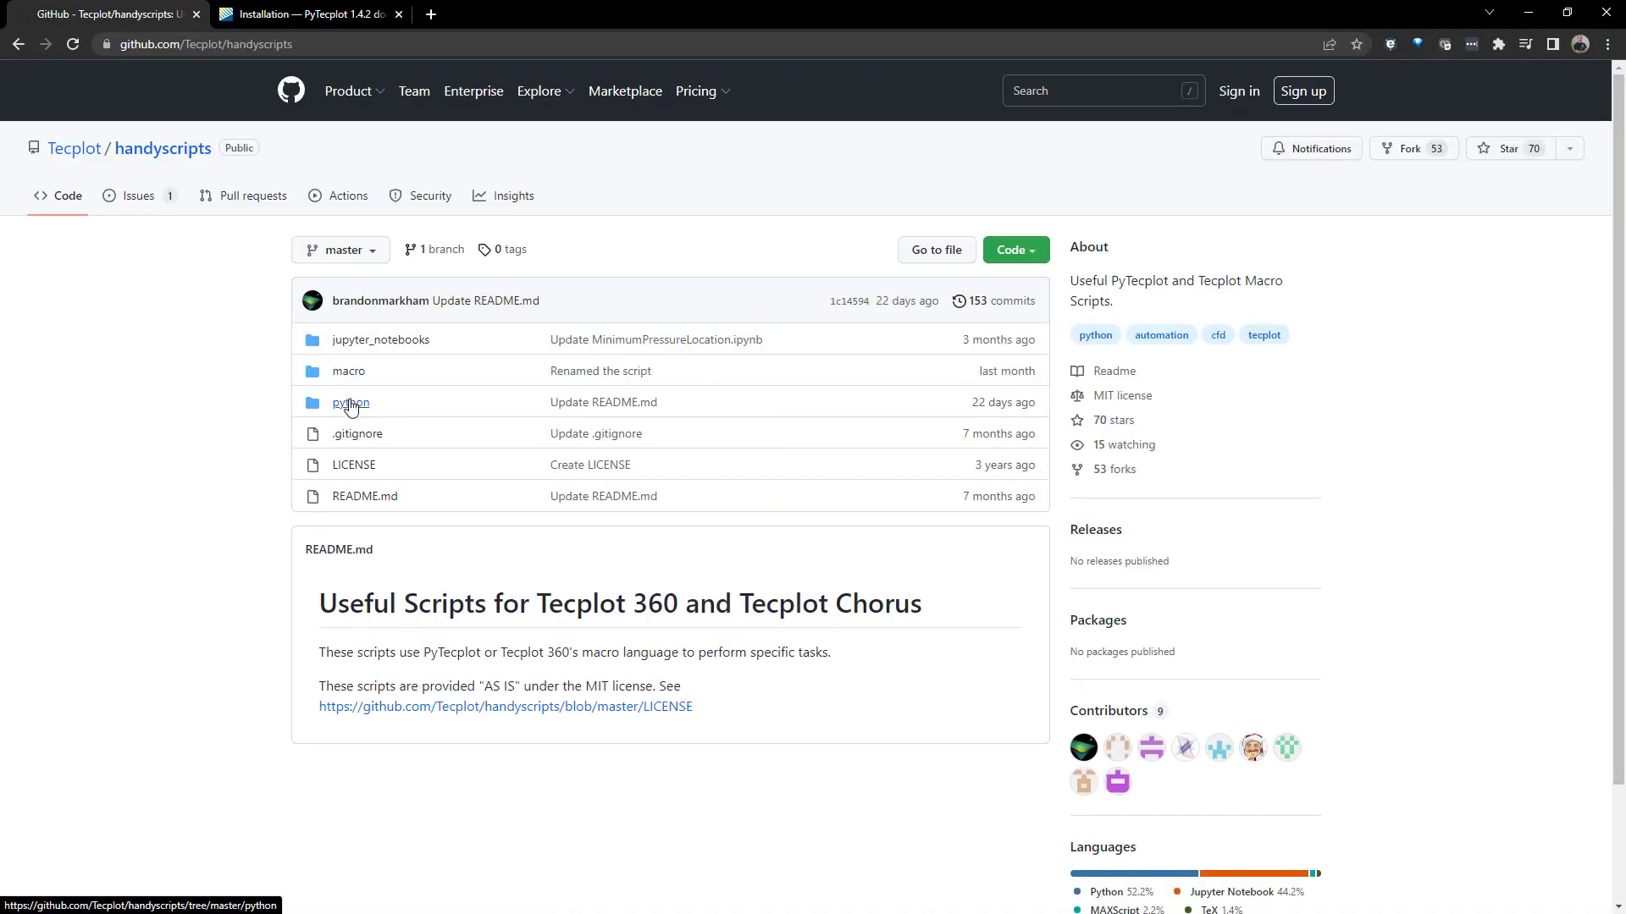
left_click(350, 404)
scroll(220, 499, "down", 7)
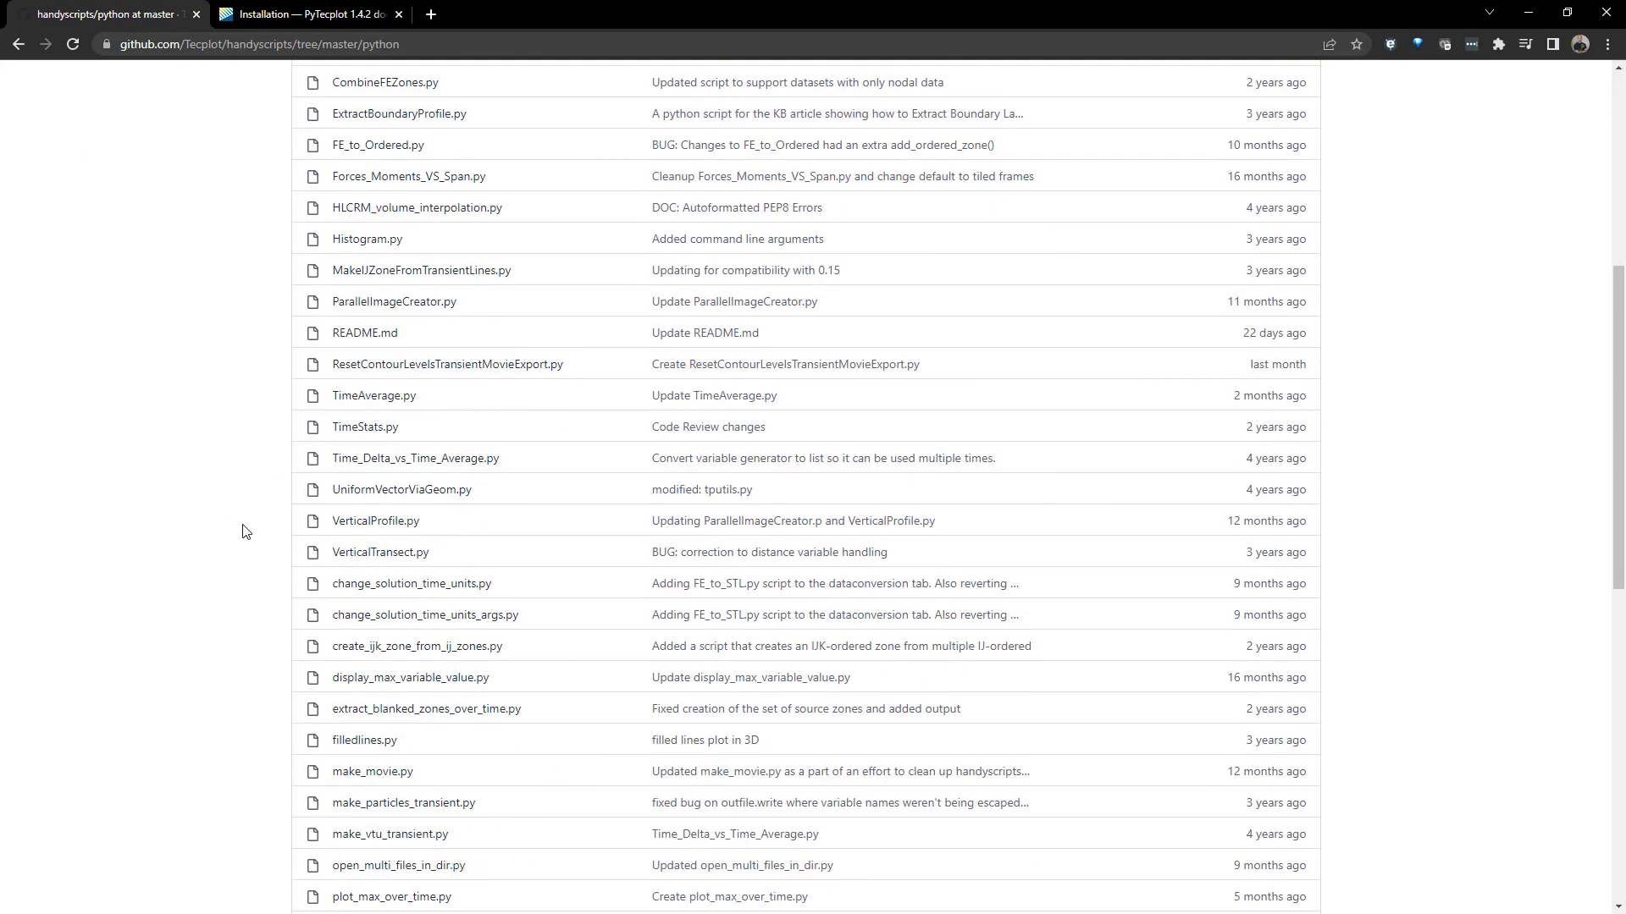
left_click(357, 397)
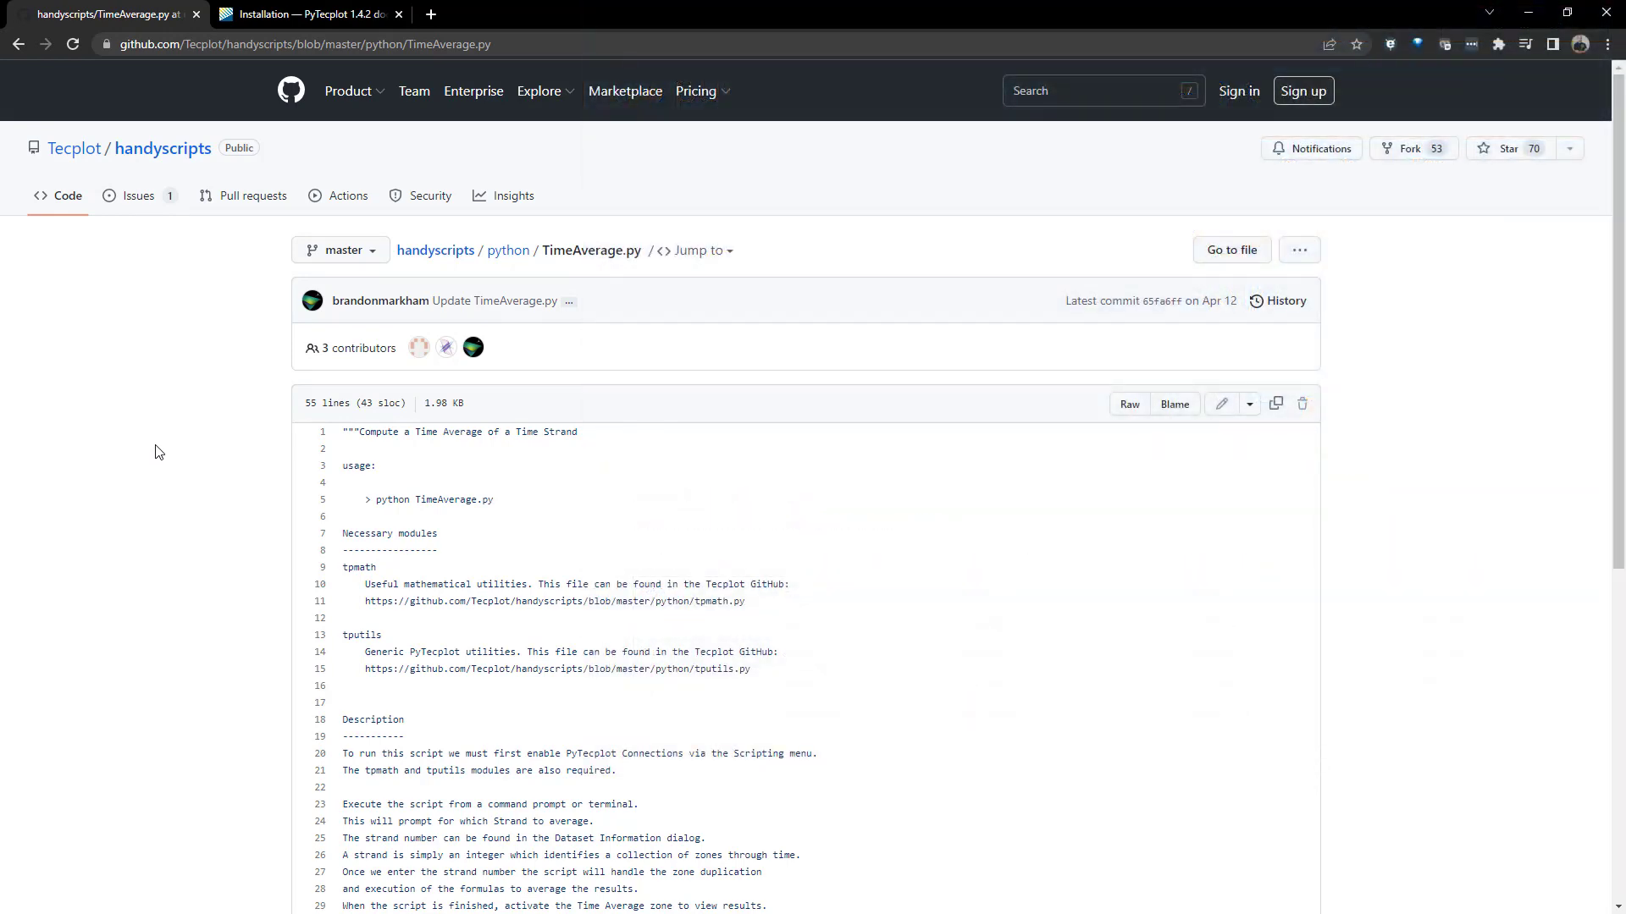
left_click(301, 15)
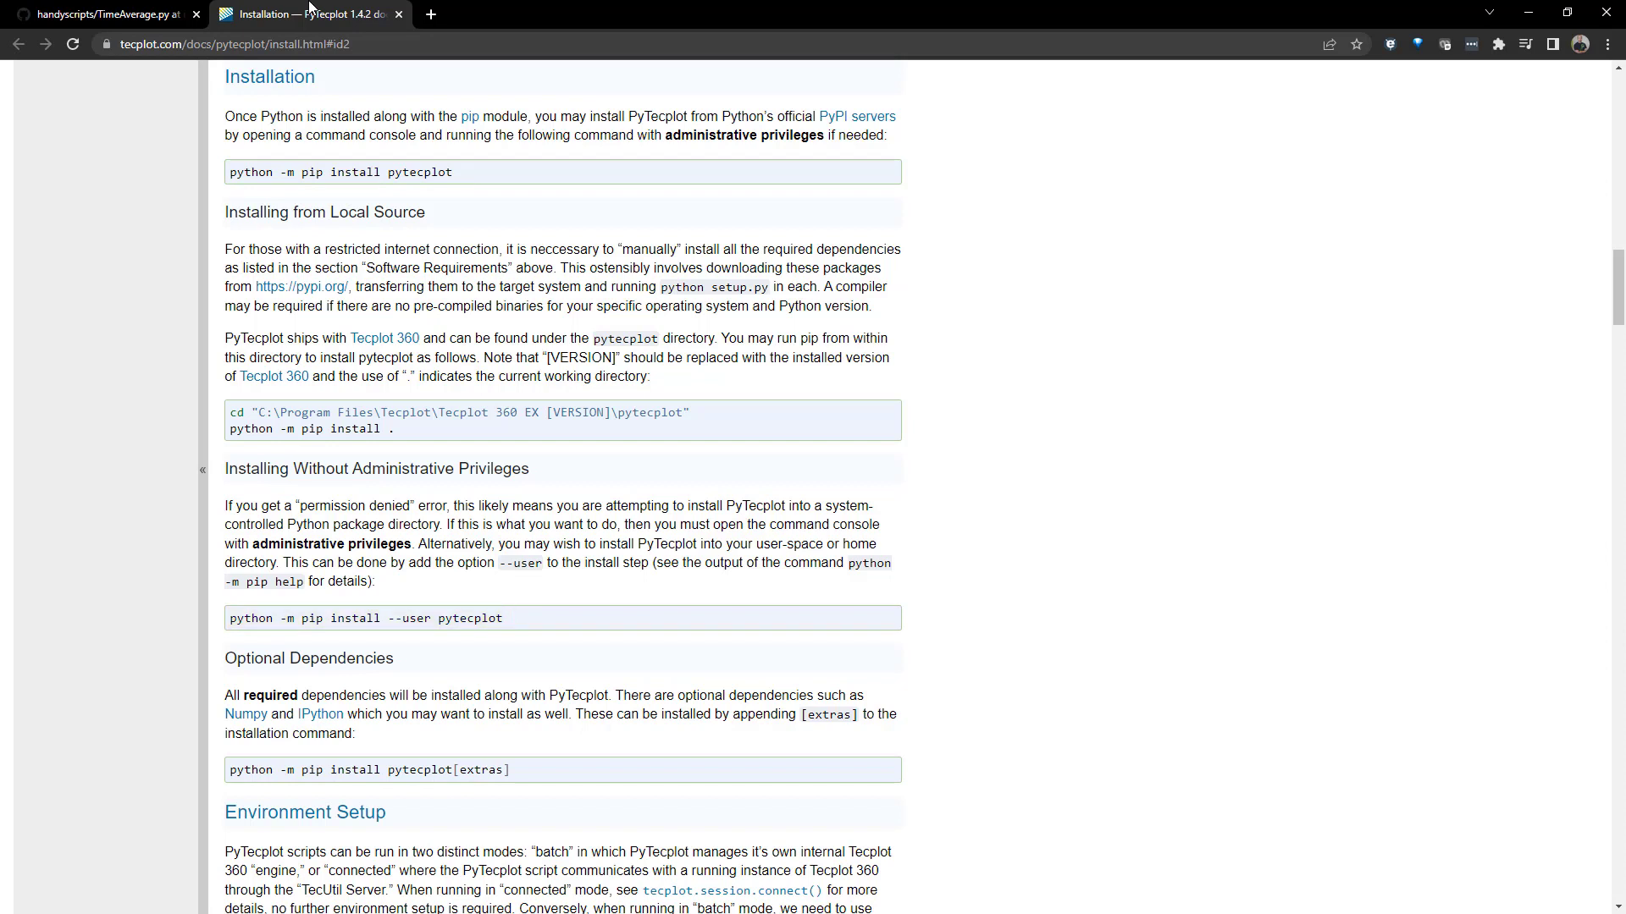
left_click(127, 17)
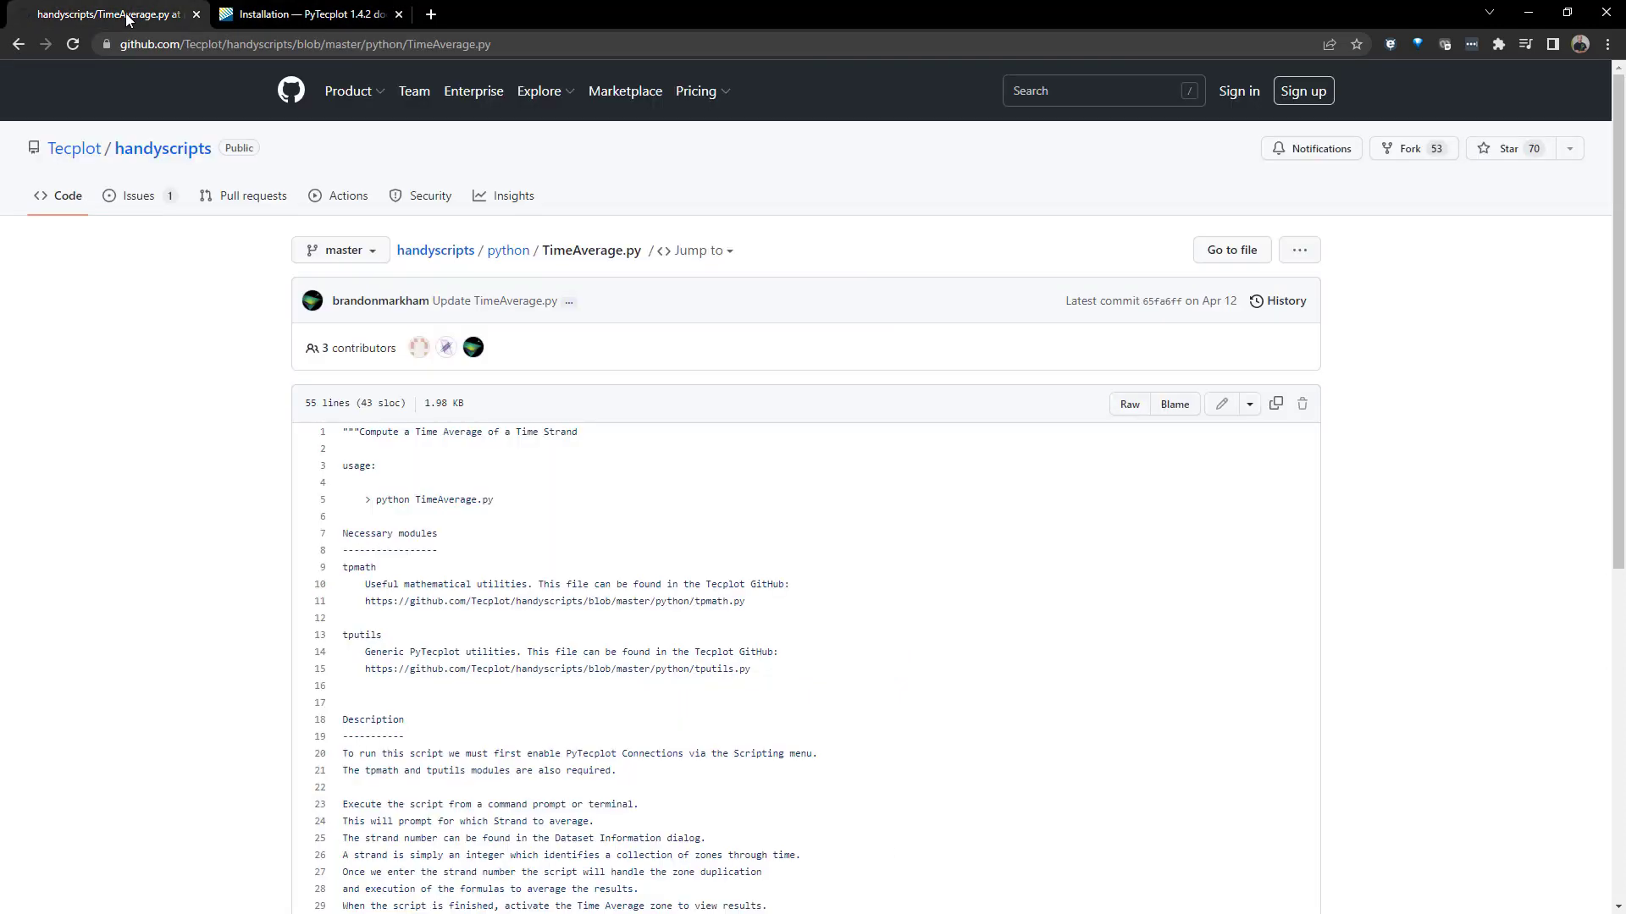
left_click(1130, 407)
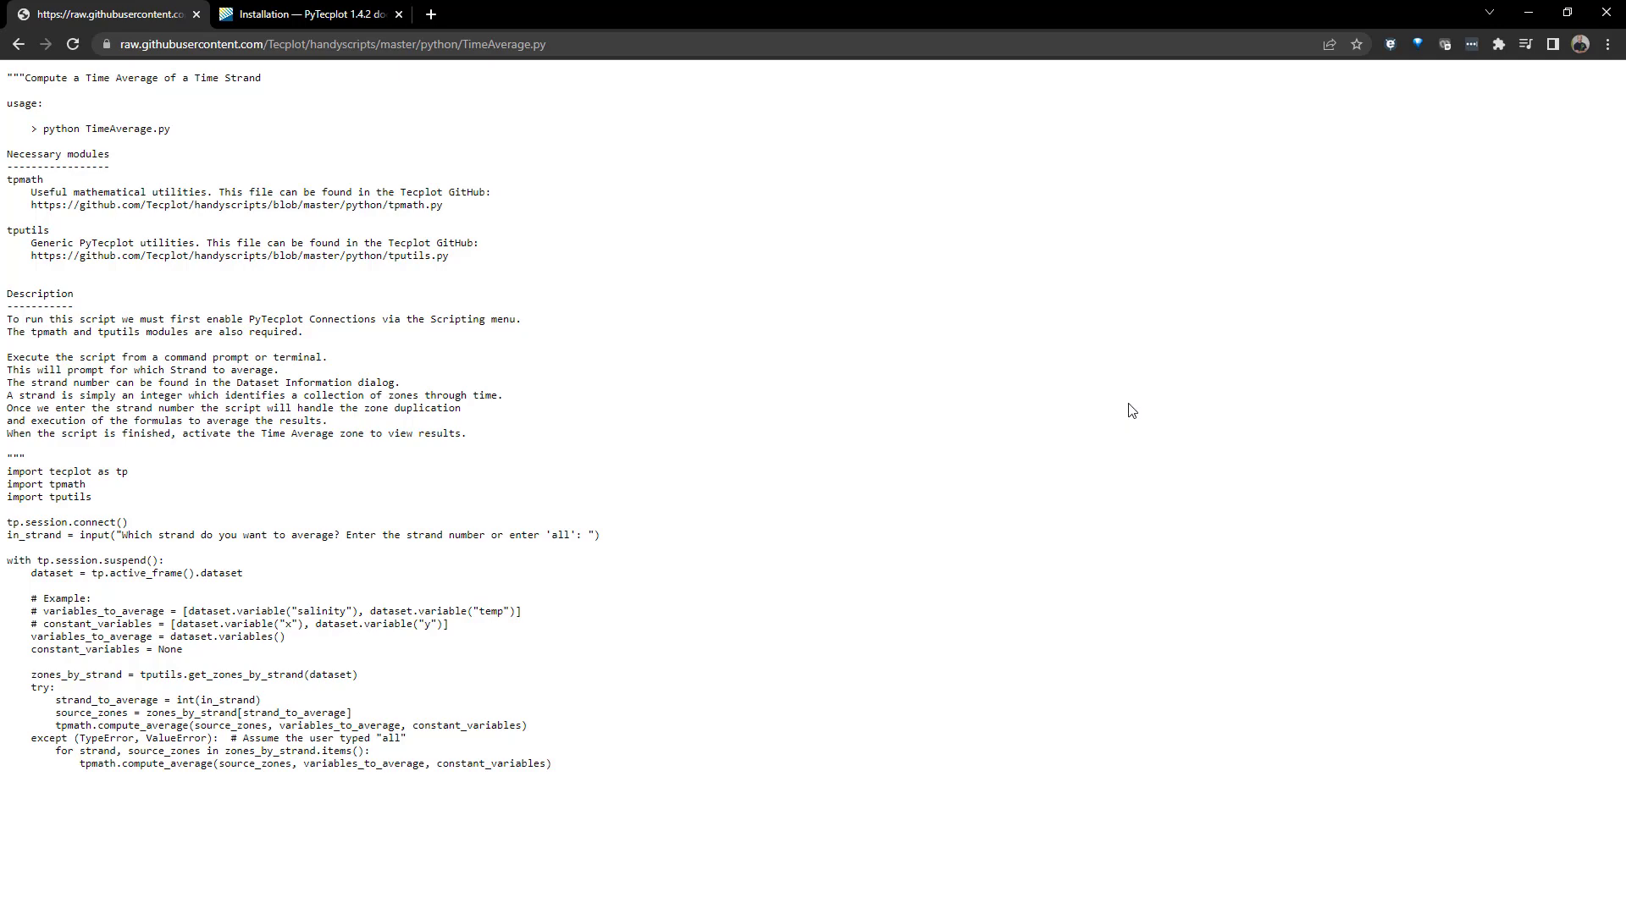
Copy the whole script into Notepad++ and save it as TimeAverage.py
key("ctrl+a")
key("ctrl+c")
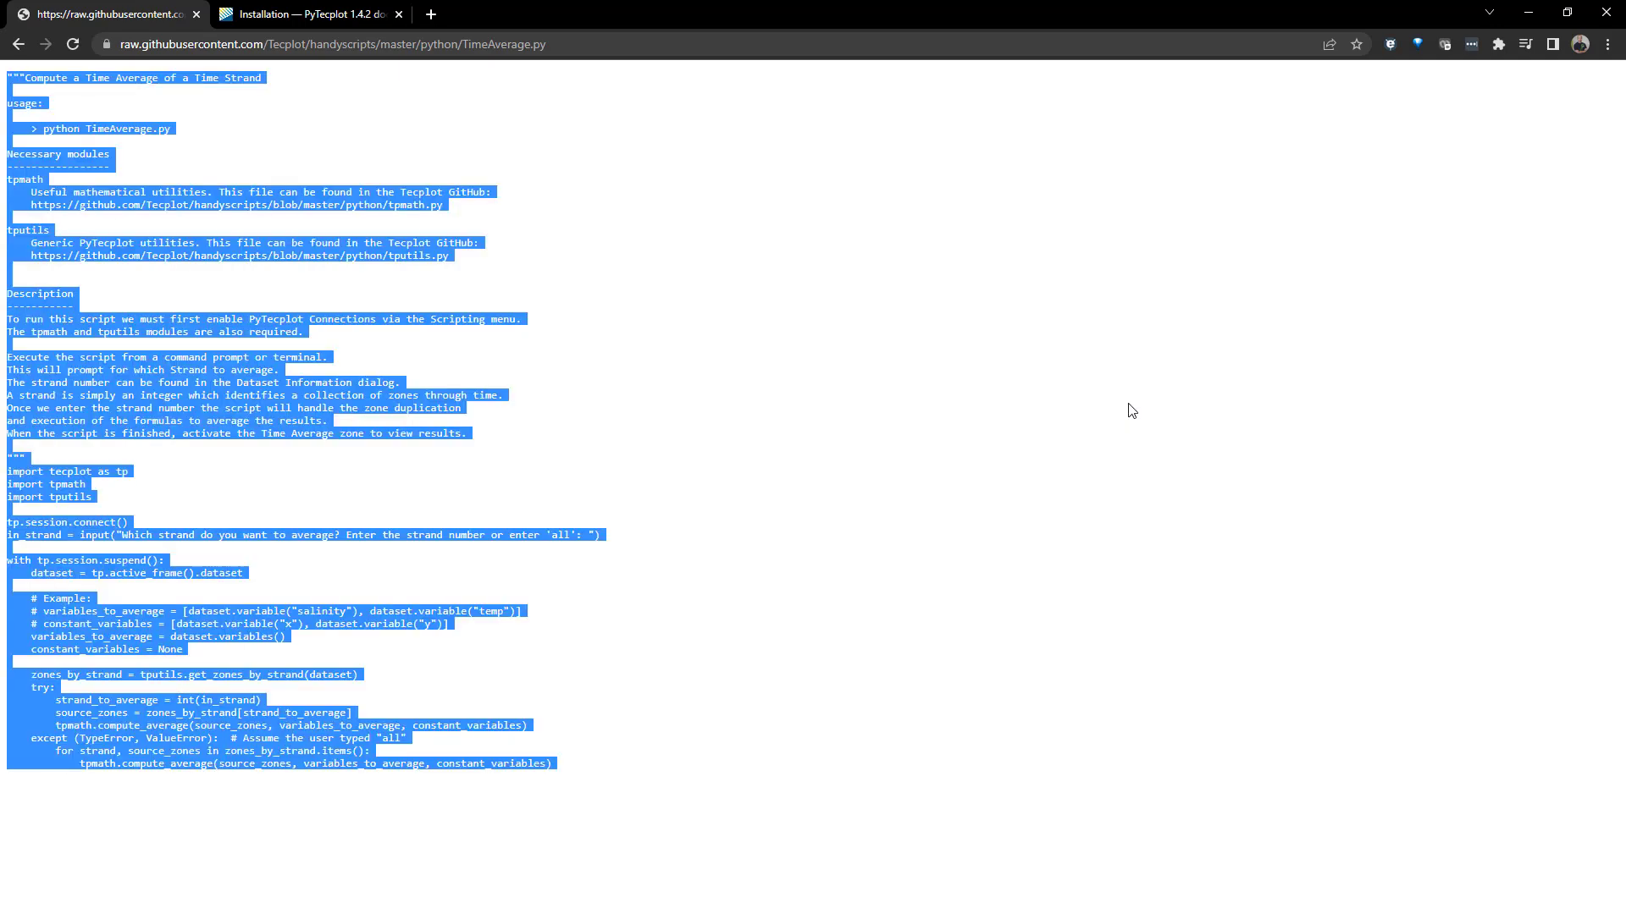
key("alt+Tab")
key("ctrl+v")
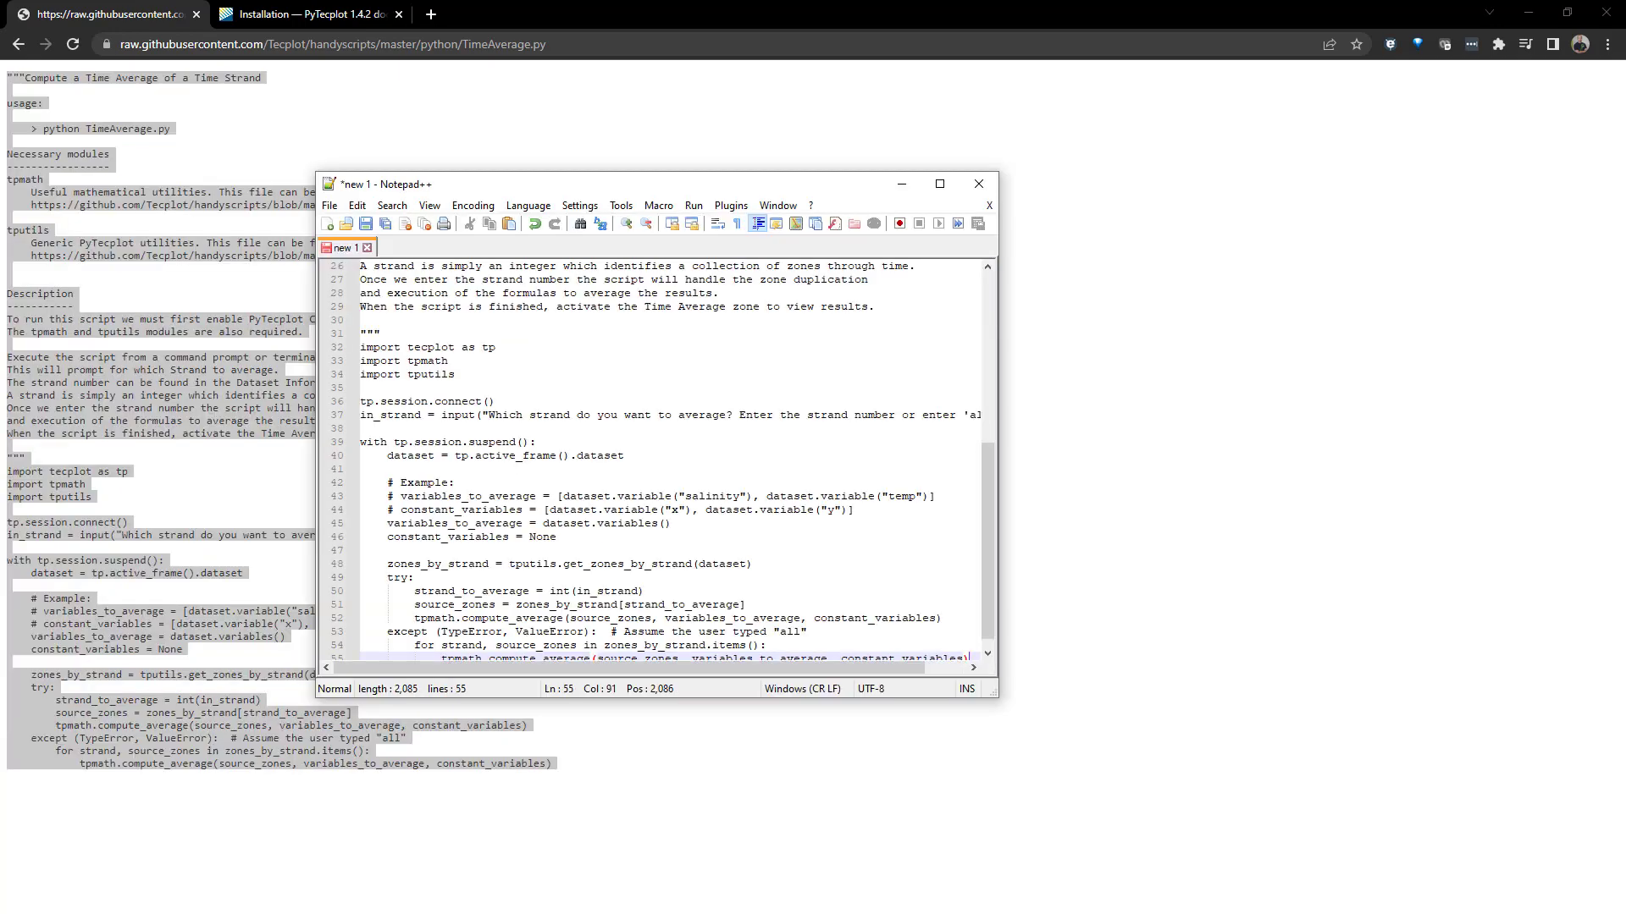
key("ctrl+s")
type("TimeAverage.py")
key("Return")
Go back twice to the python folder listing and scroll to tpmath.py and tputils.py
left_click(288, 149)
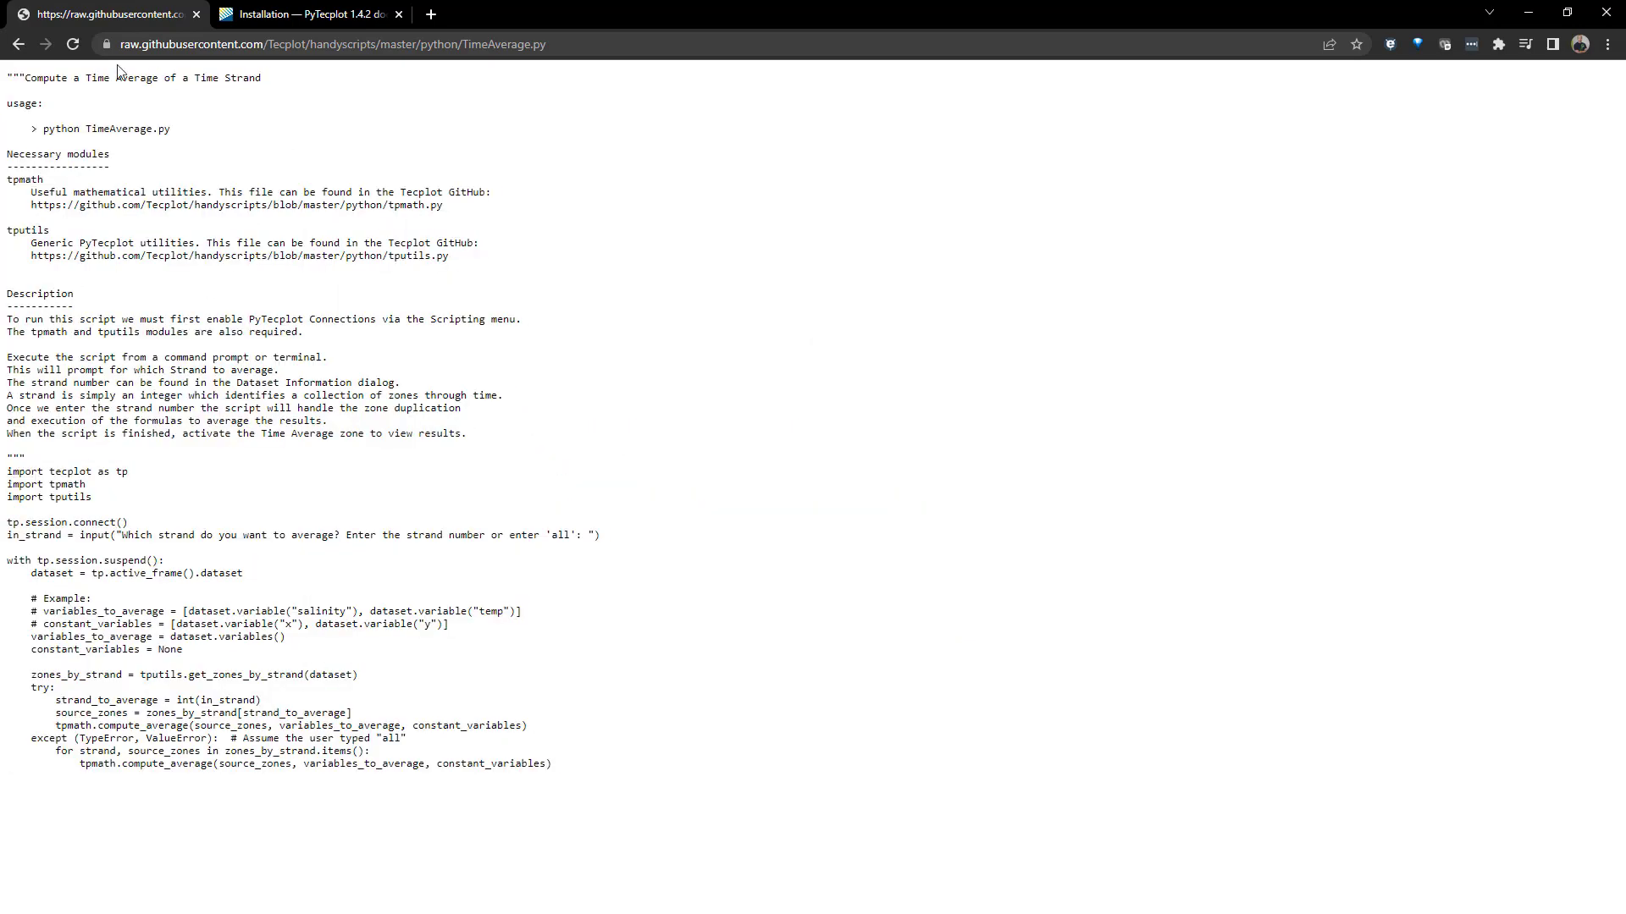
left_click(20, 48)
left_click(22, 51)
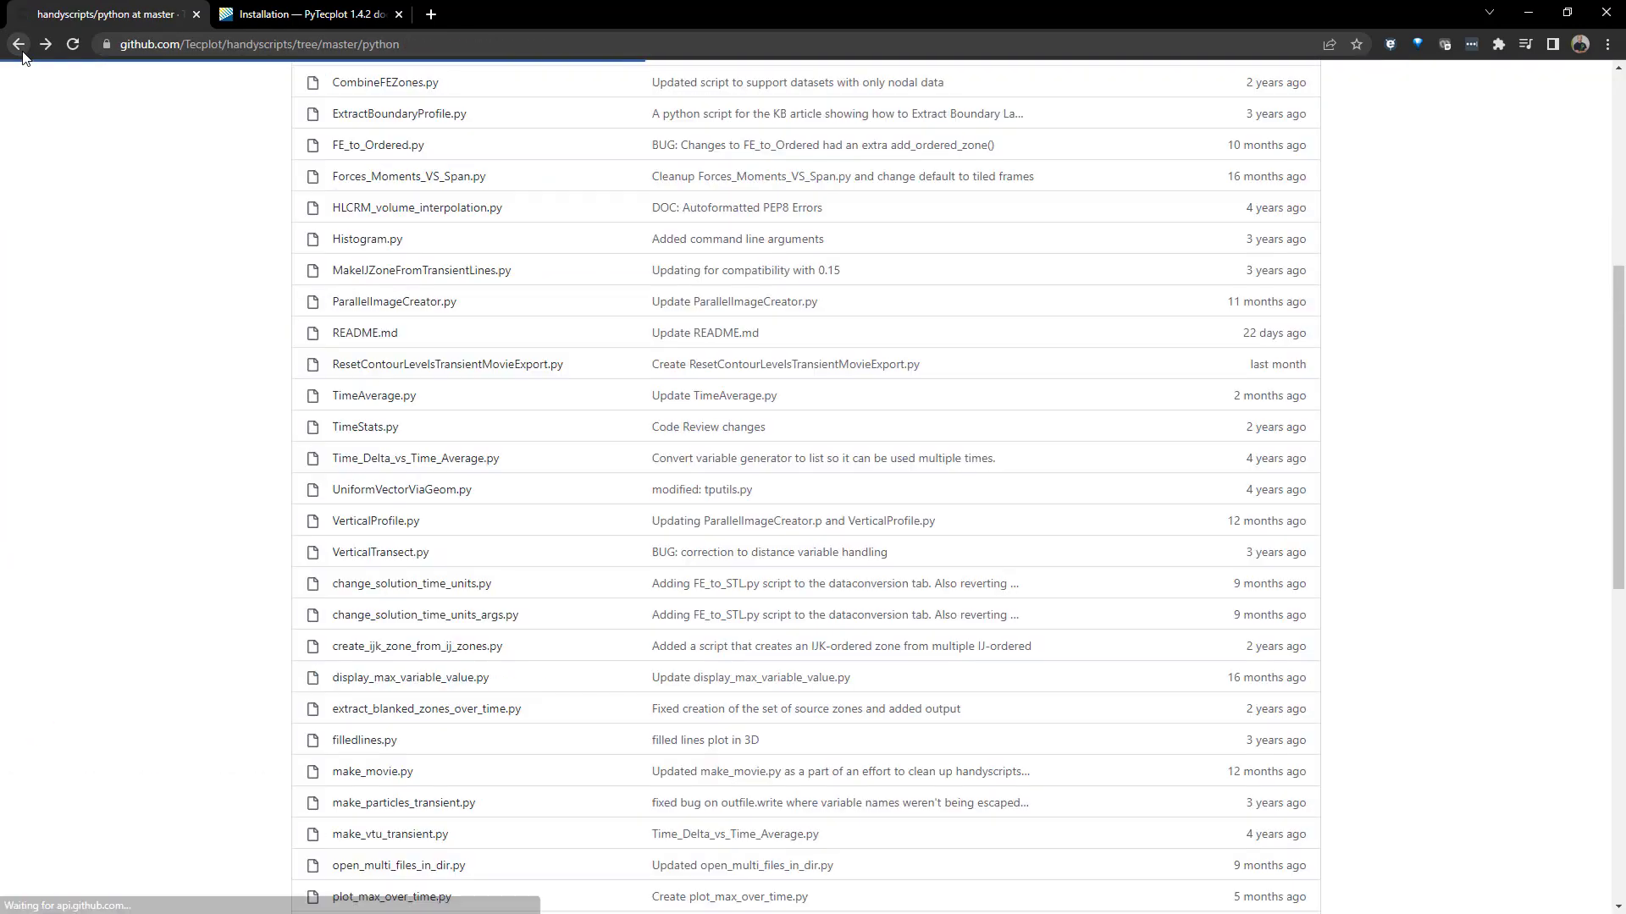
scroll(85, 294, "down", 4)
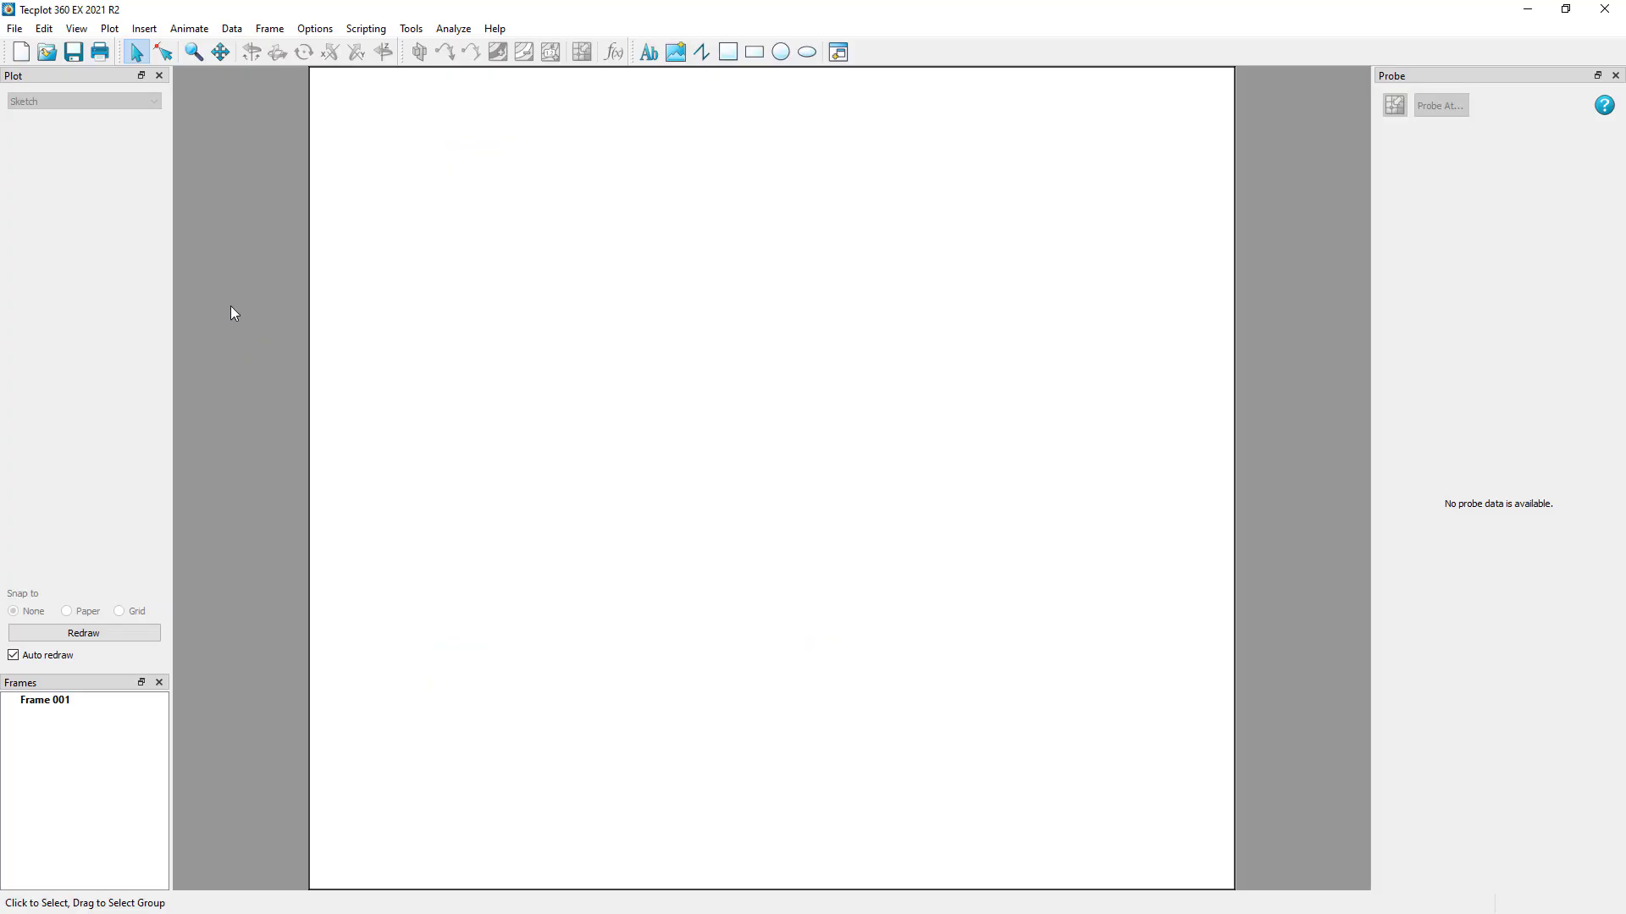
Load VortexShedding.plt and show it as contour shading
left_click(14, 28)
left_click(64, 148)
scroll(298, 243, "down", 1)
left_click(354, 327)
left_click(669, 381)
left_click(22, 151)
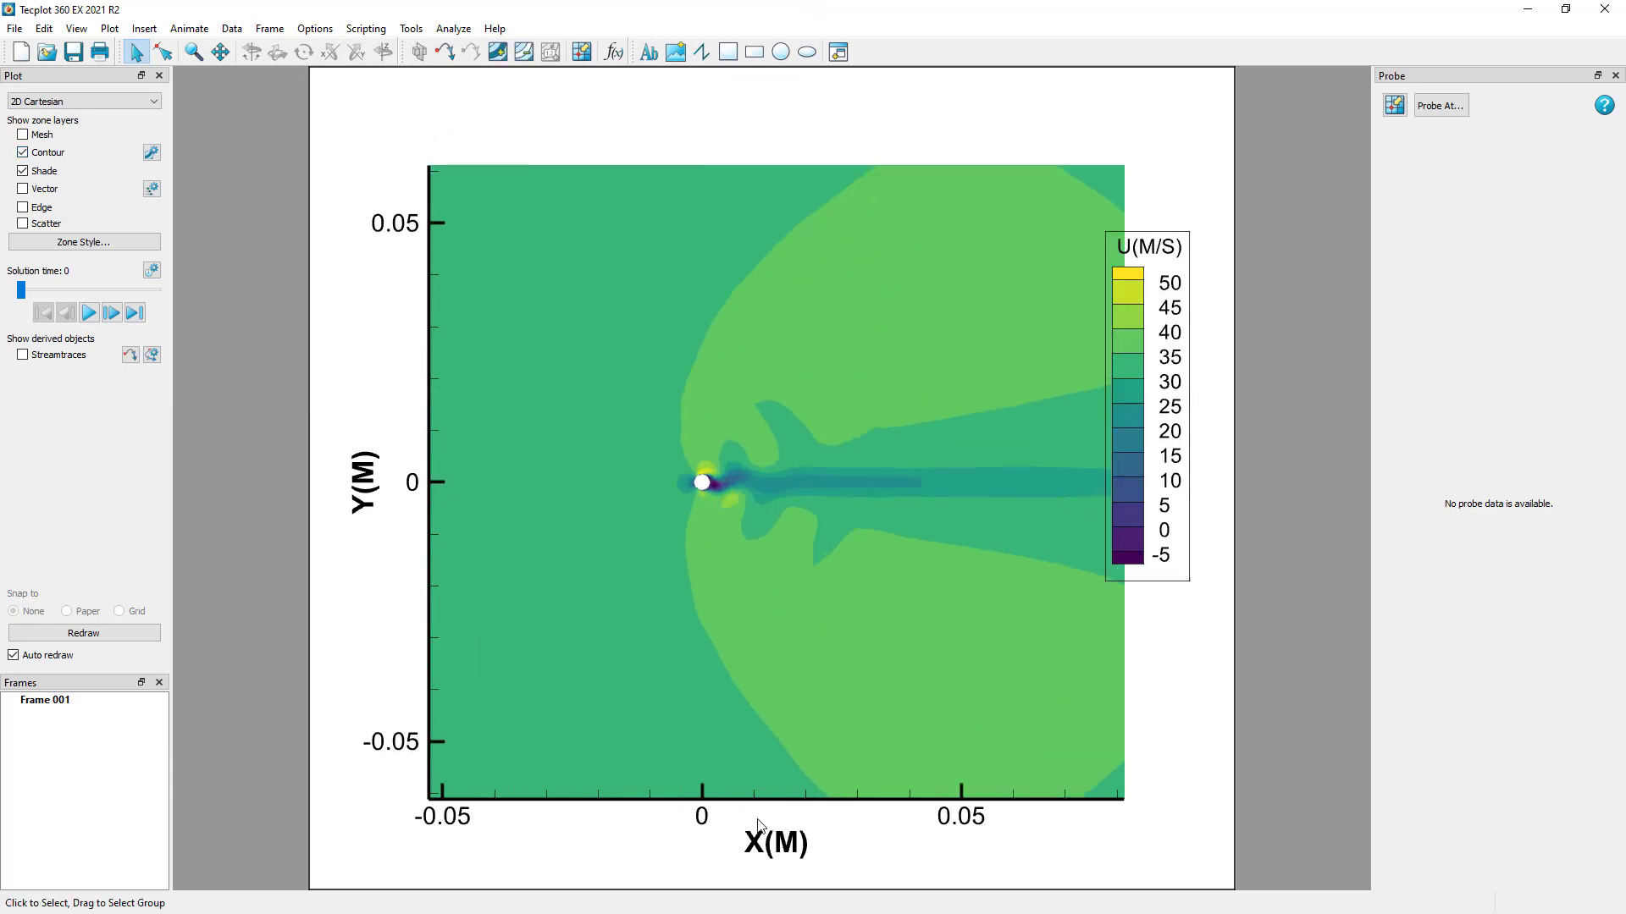
Enable accepting PyTecplot connections on port 7600
left_click(366, 28)
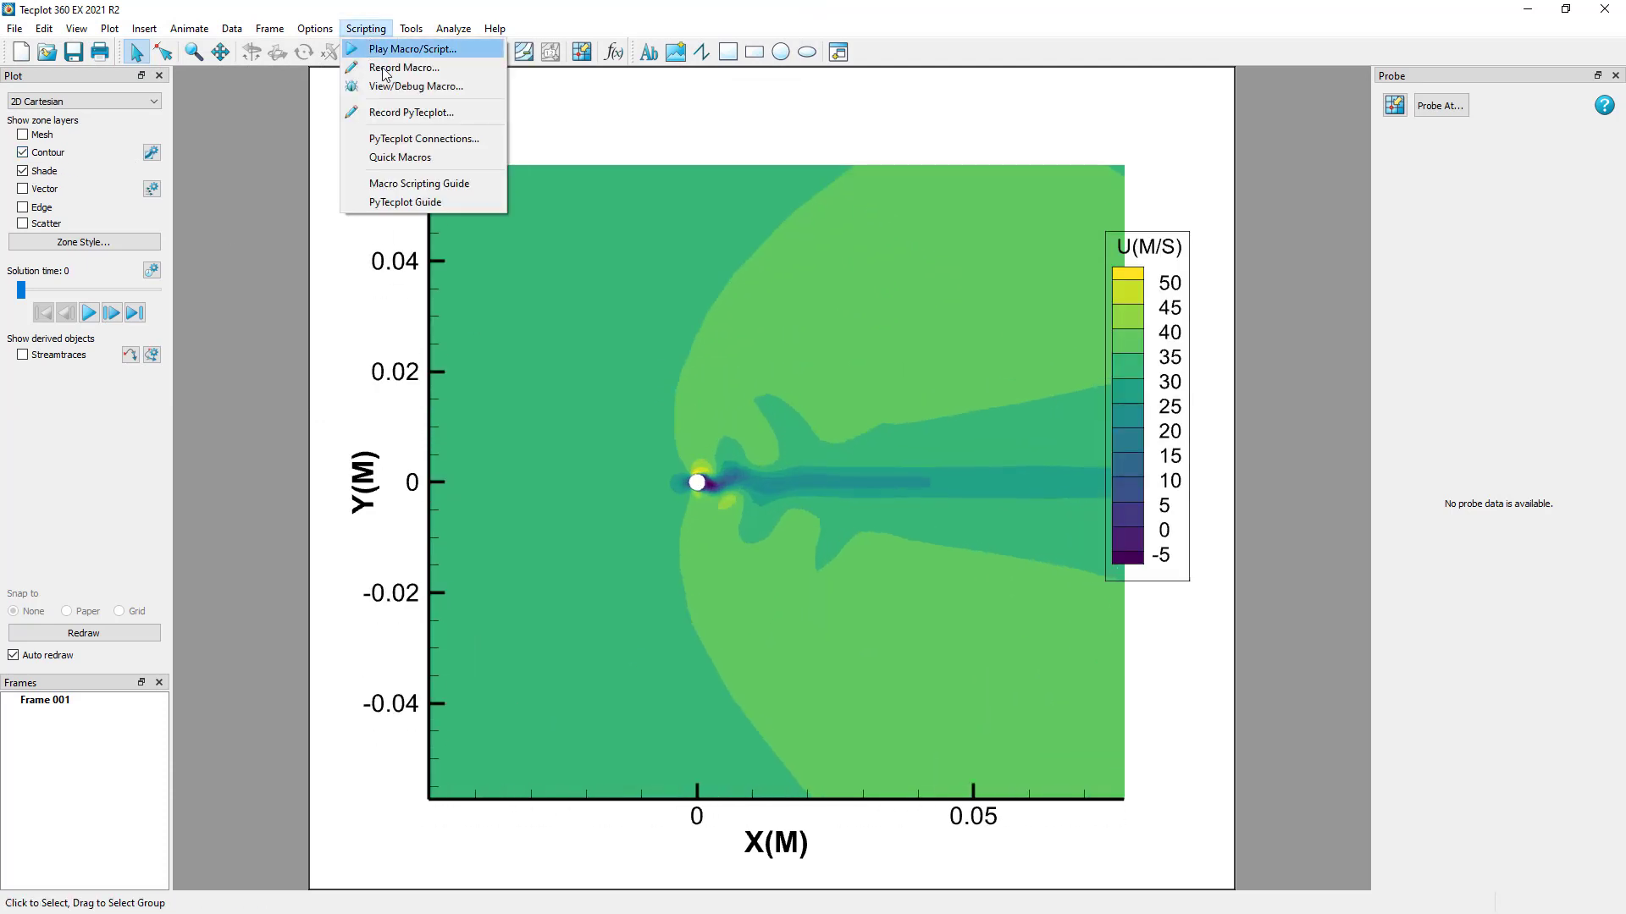
left_click(463, 150)
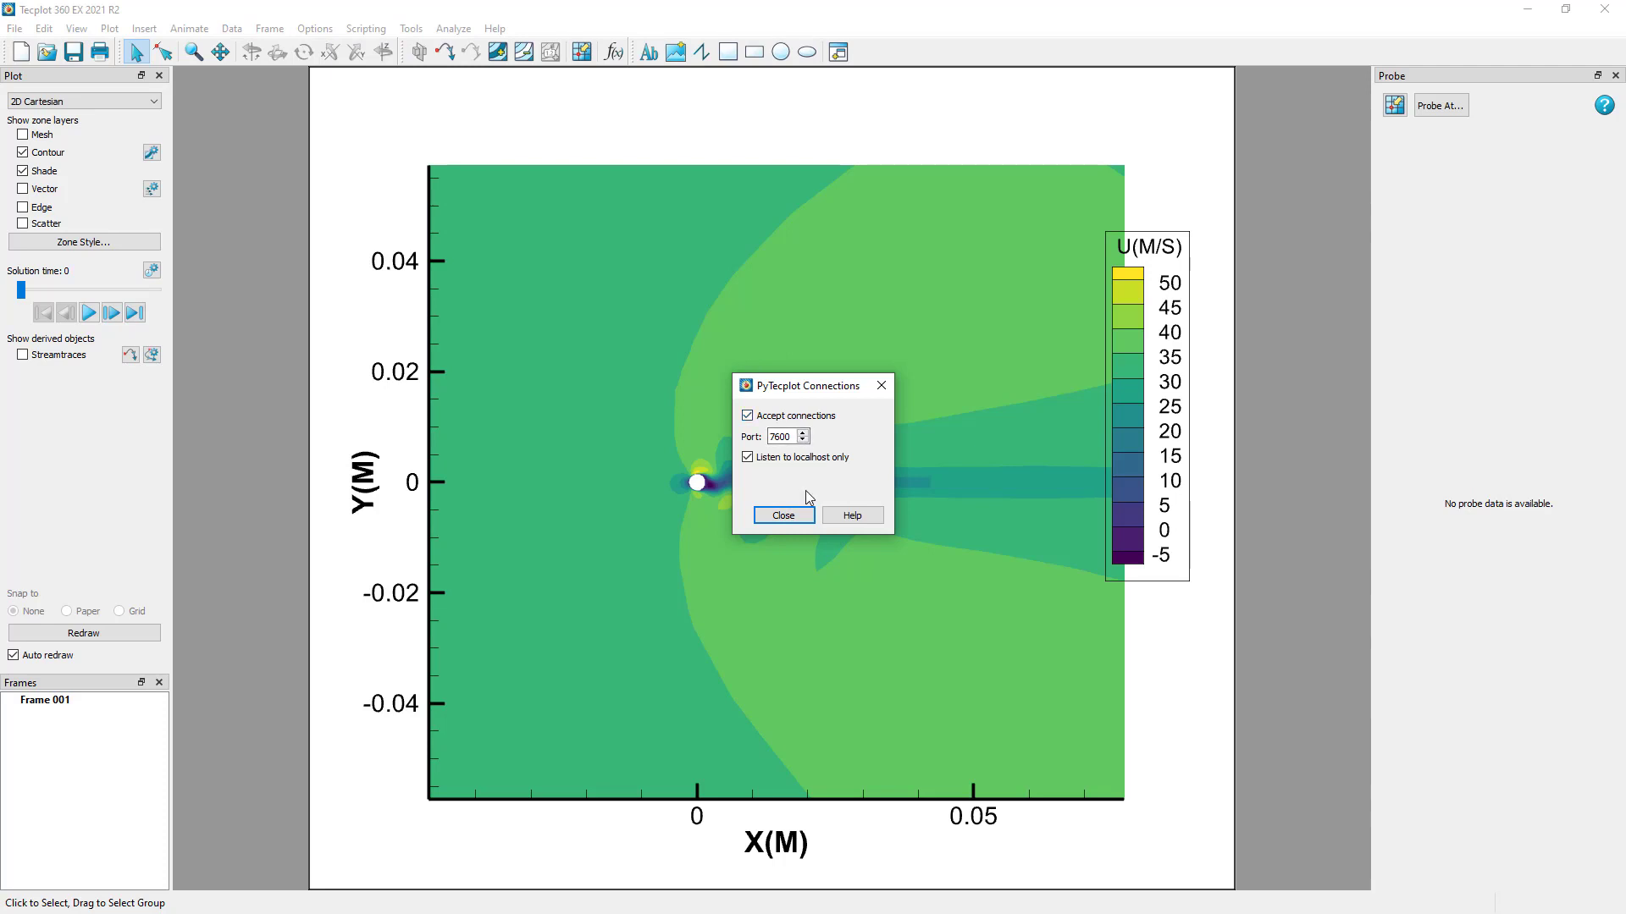
left_click(779, 516)
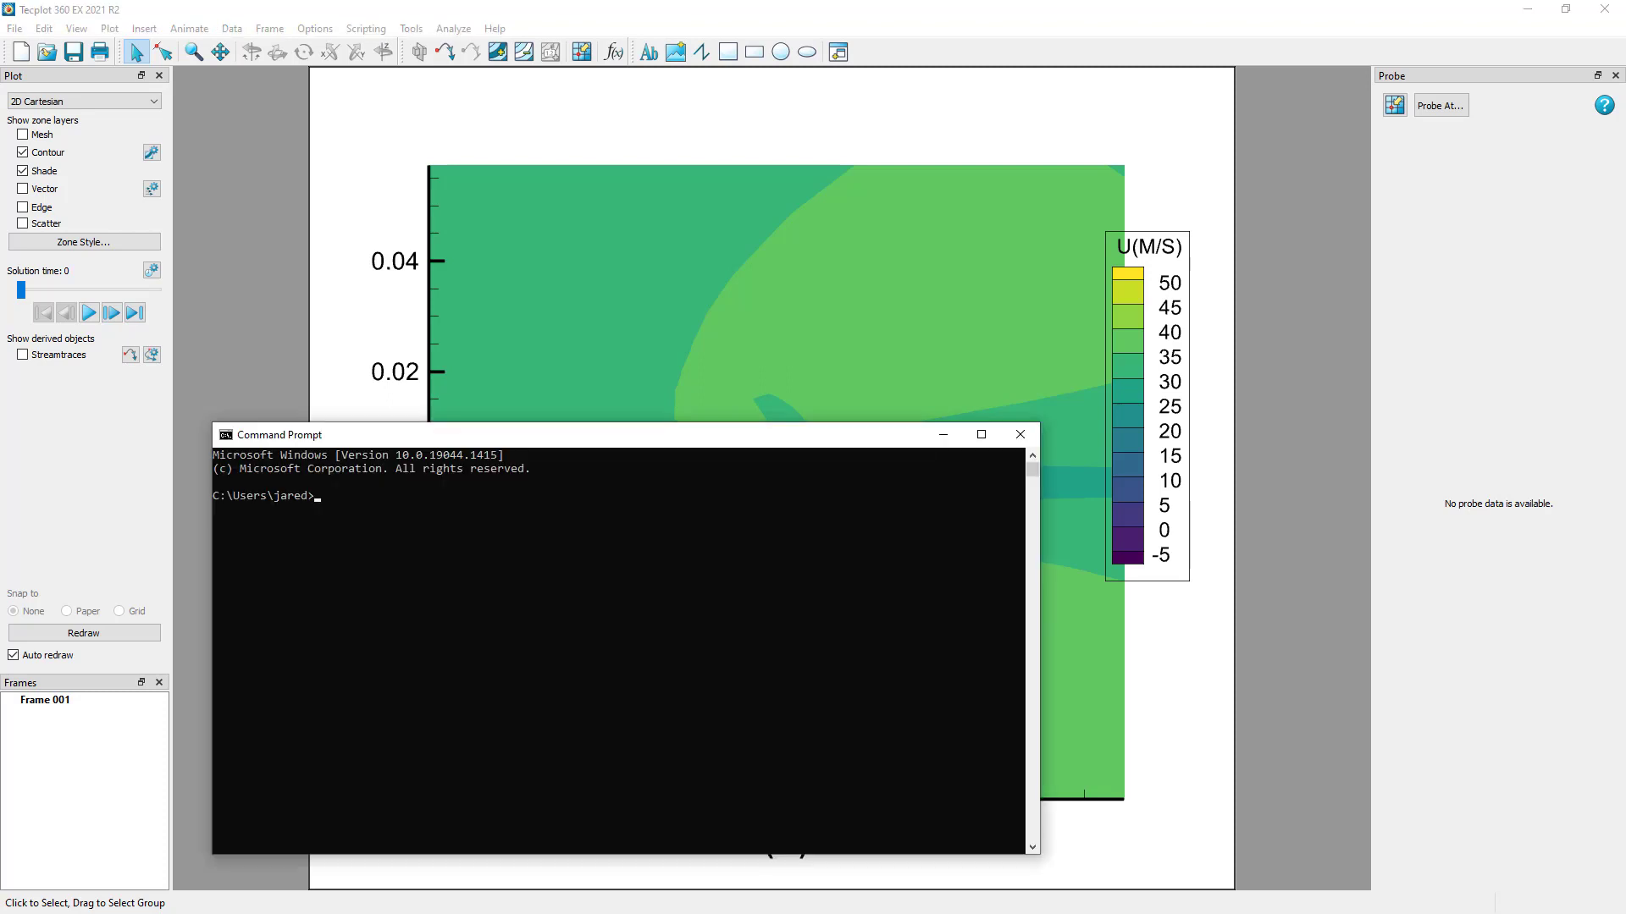
Change the Command Prompt directory to the pasted PyTecplot folder path
type("cd")
type("C:\\Local Data\\PyTecplot")
key("Return")
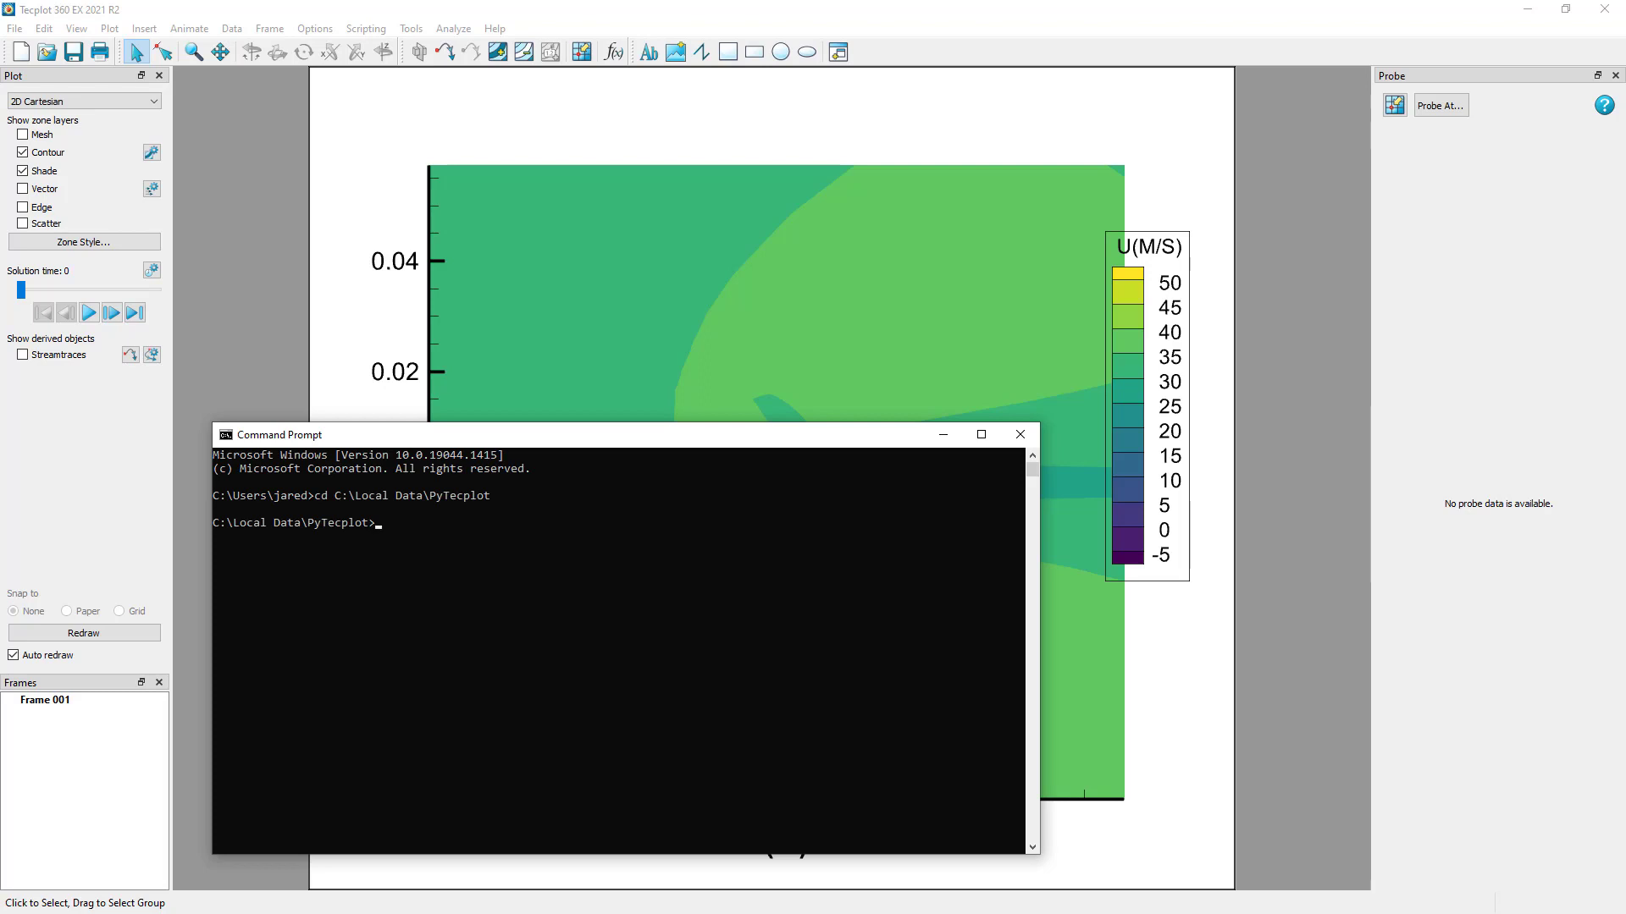
Run python TimeAverage.py and choose strand 1 to average
type("python TimeAverage.py")
key("Return")
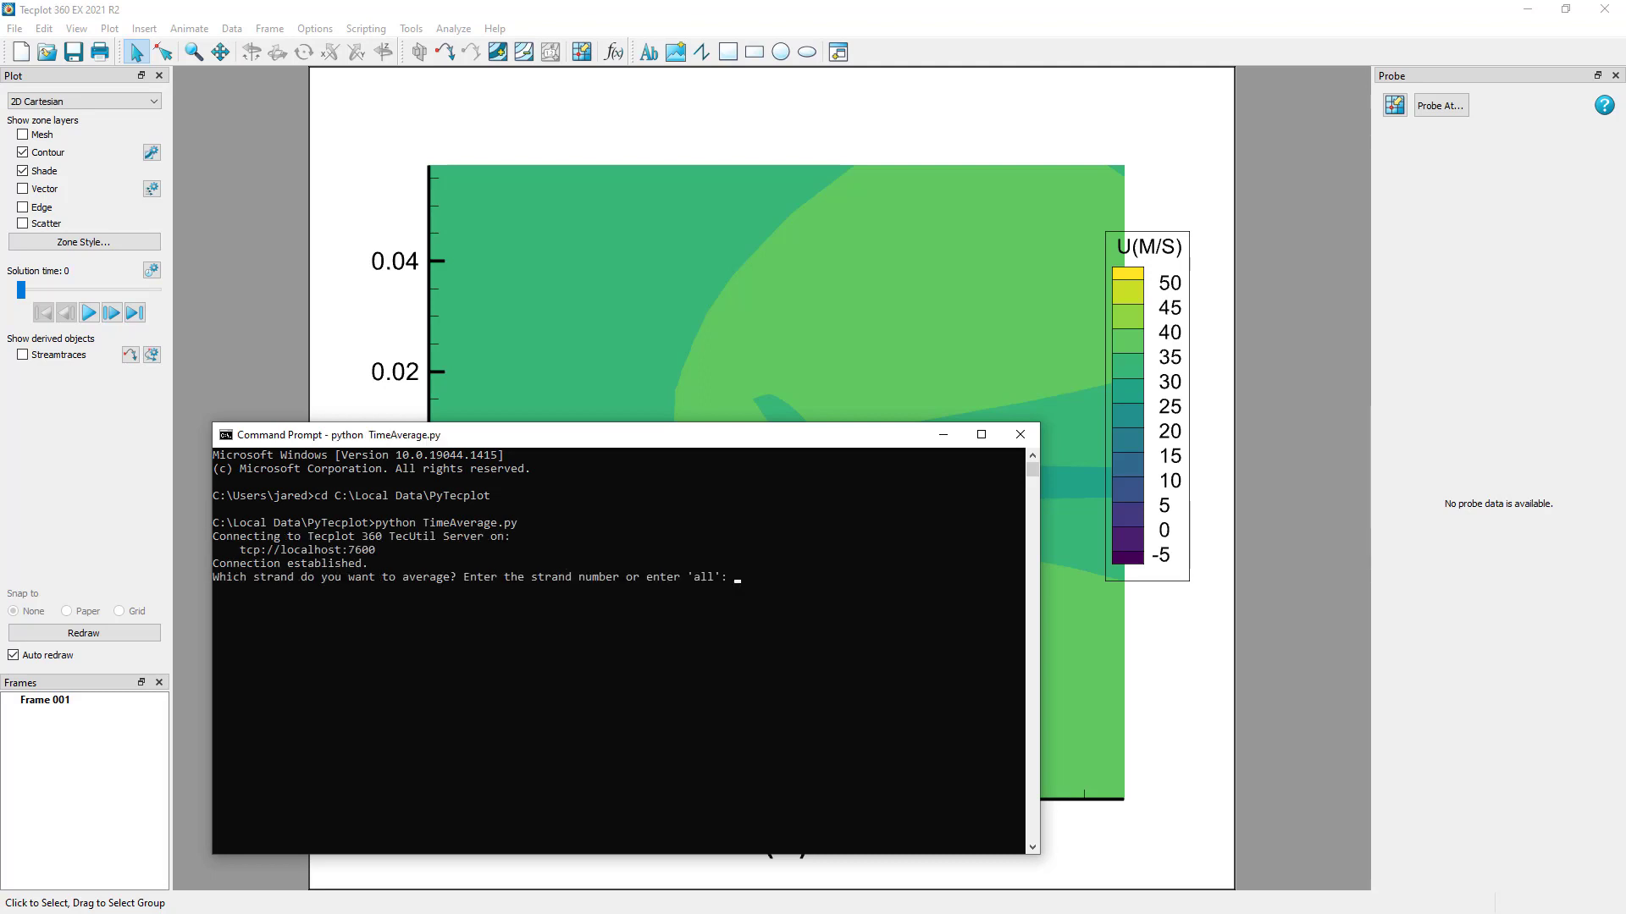
type("1")
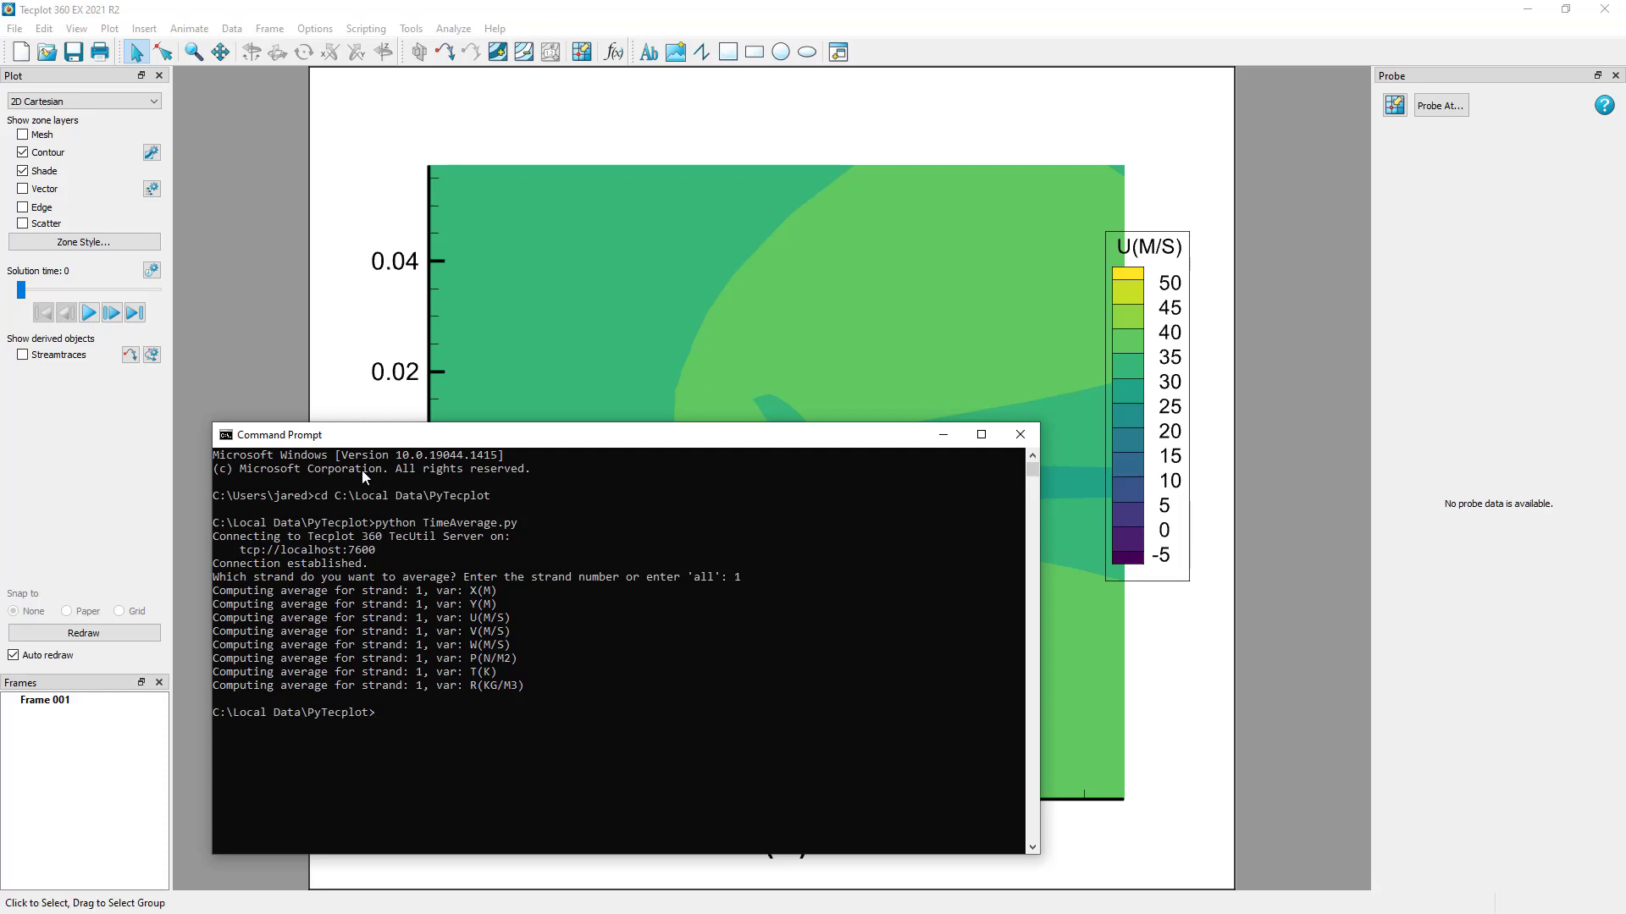
In Zone Style, show only zone 61, Time Average - 1
left_click(610, 368)
left_click(126, 246)
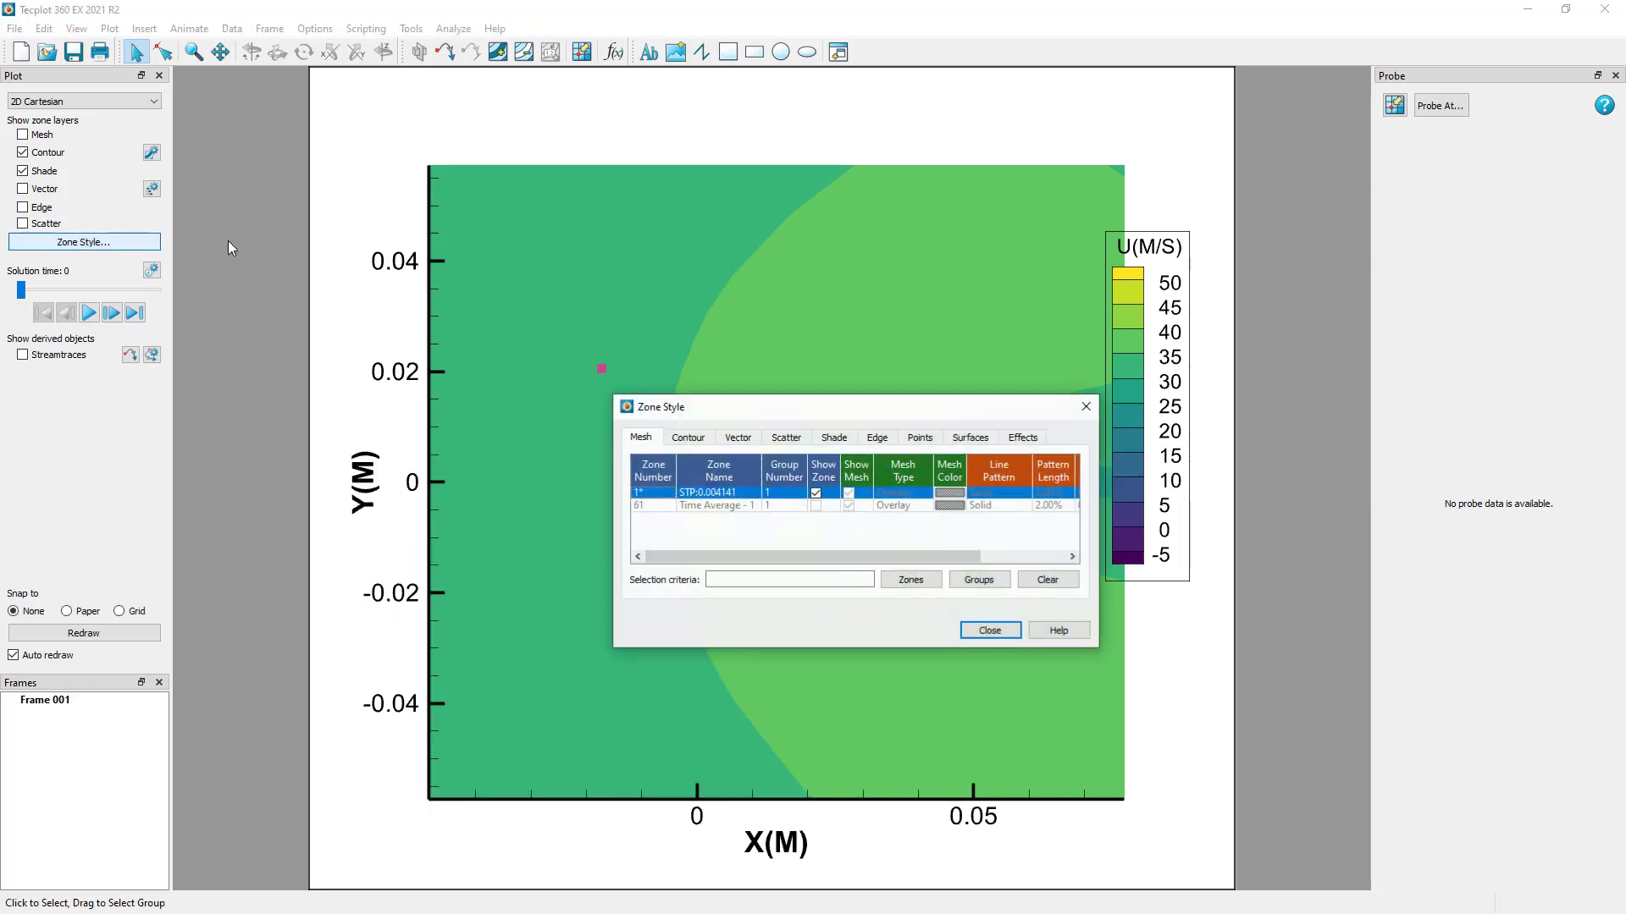
left_click(825, 508, "shift")
right_click(825, 508)
left_click(859, 552)
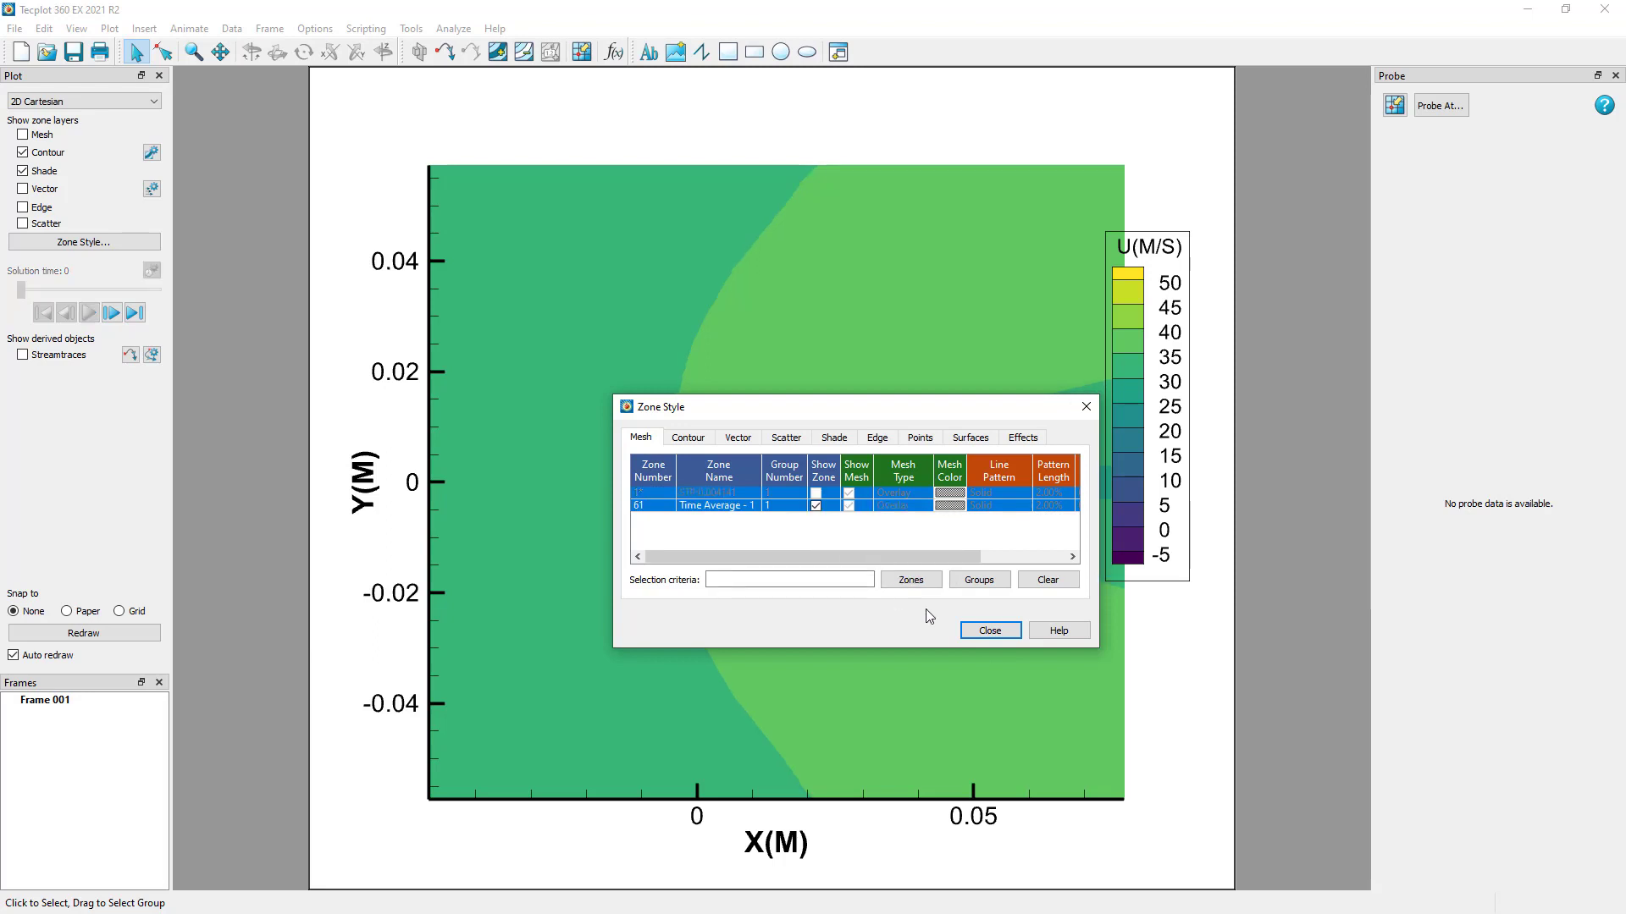
left_click(988, 632)
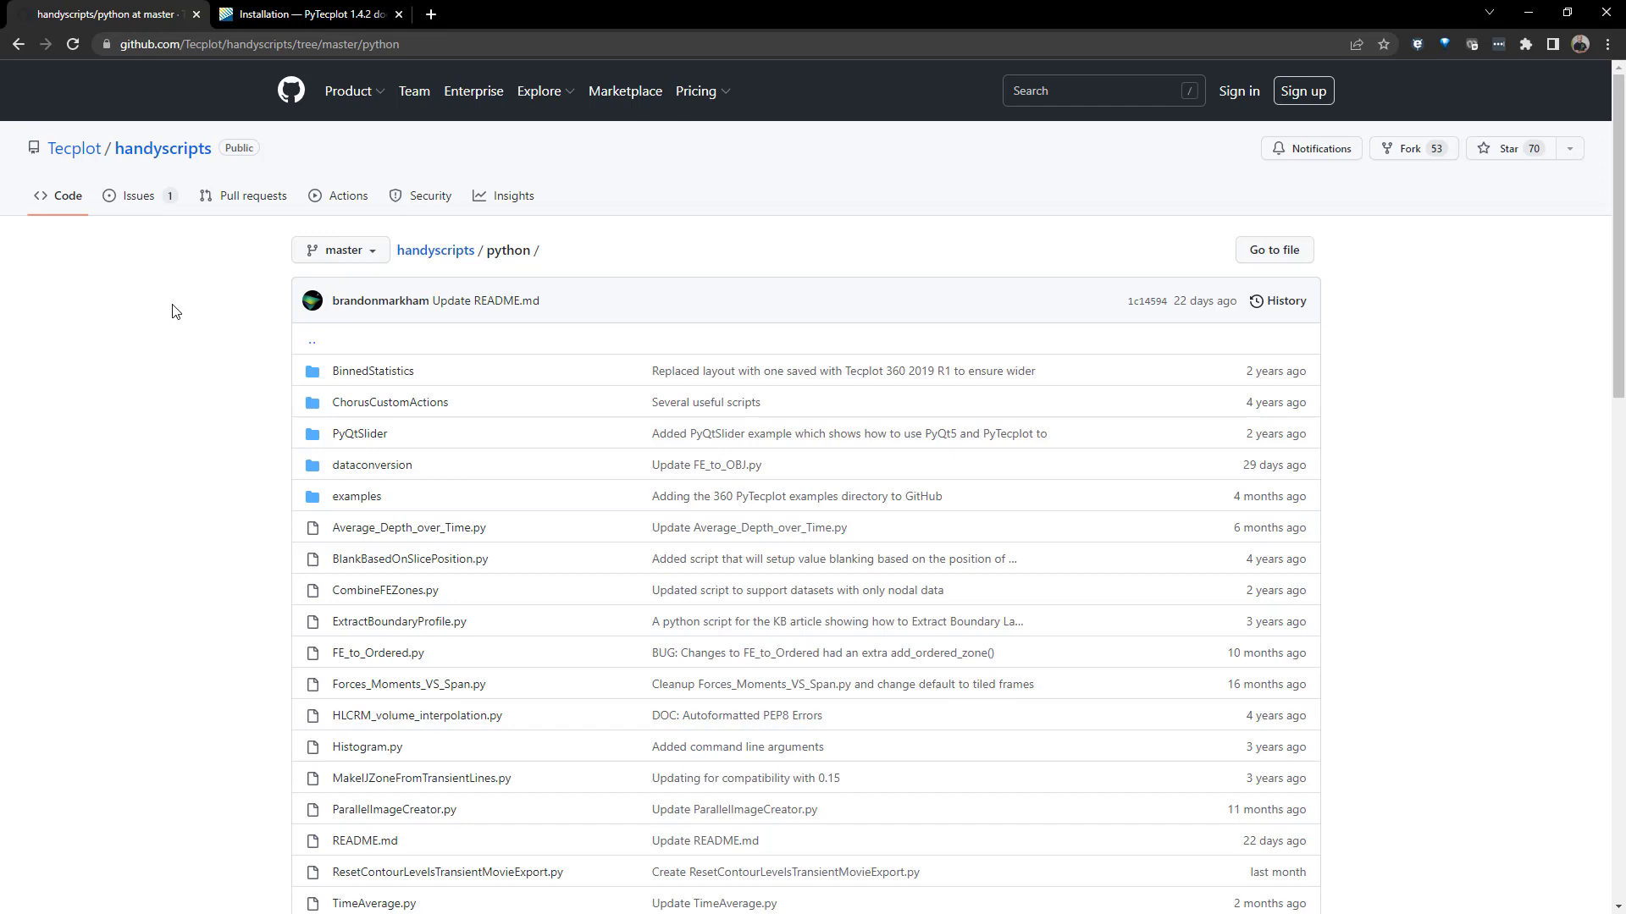
Open Time_Delta_vs_Time_Average.py from the python folder and view it as Raw
scroll(172, 311, "down", 4)
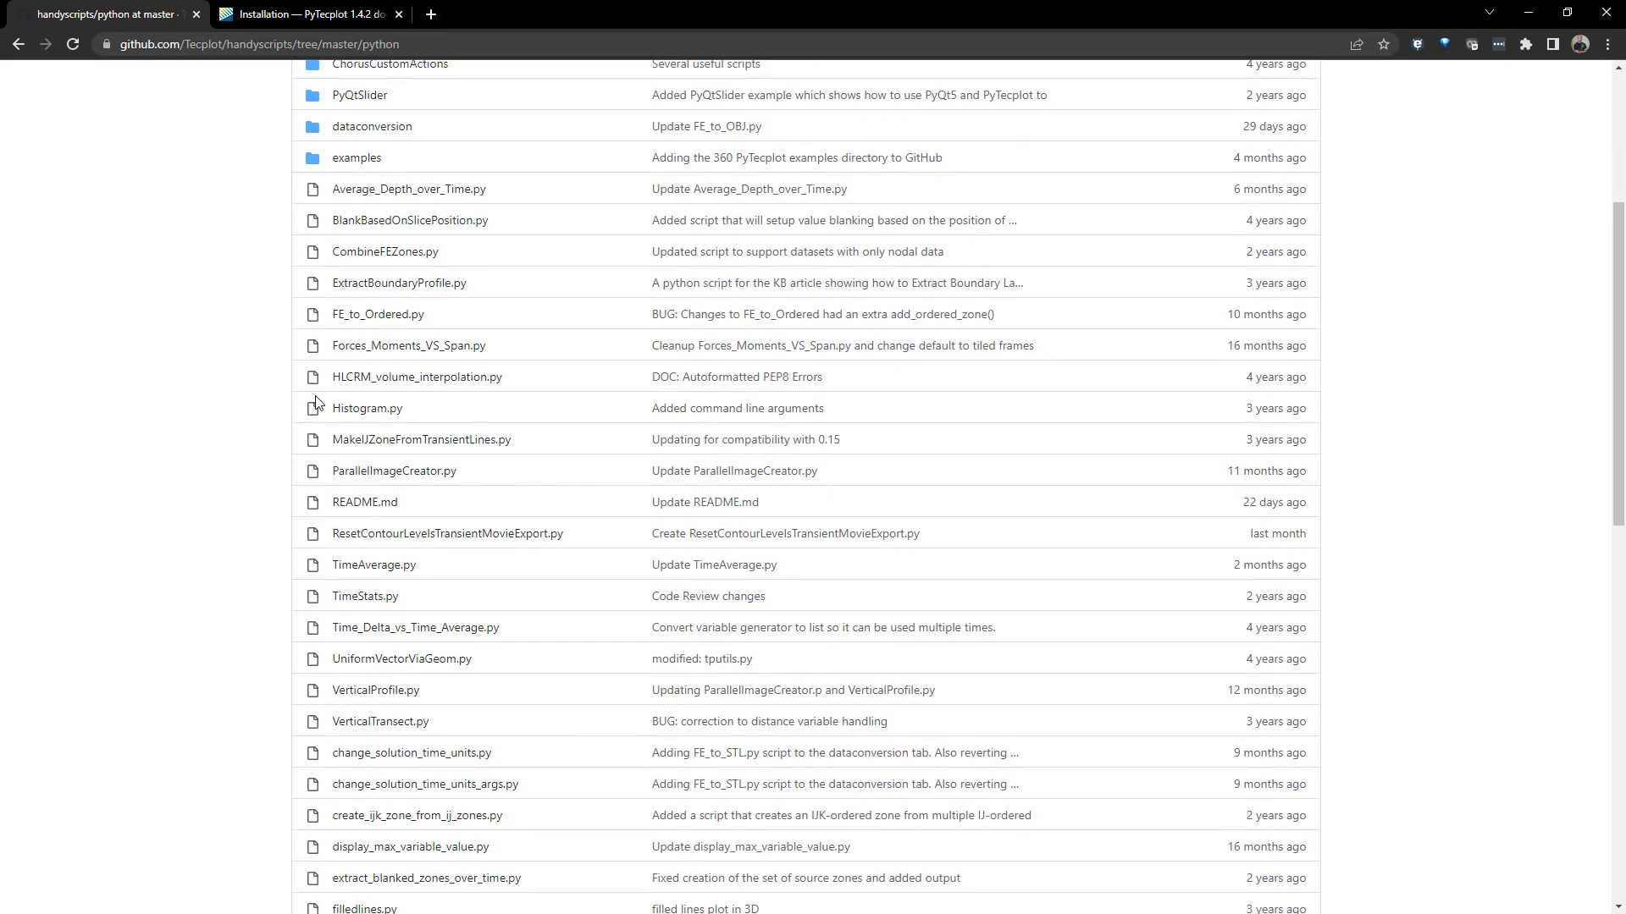
left_click(491, 632)
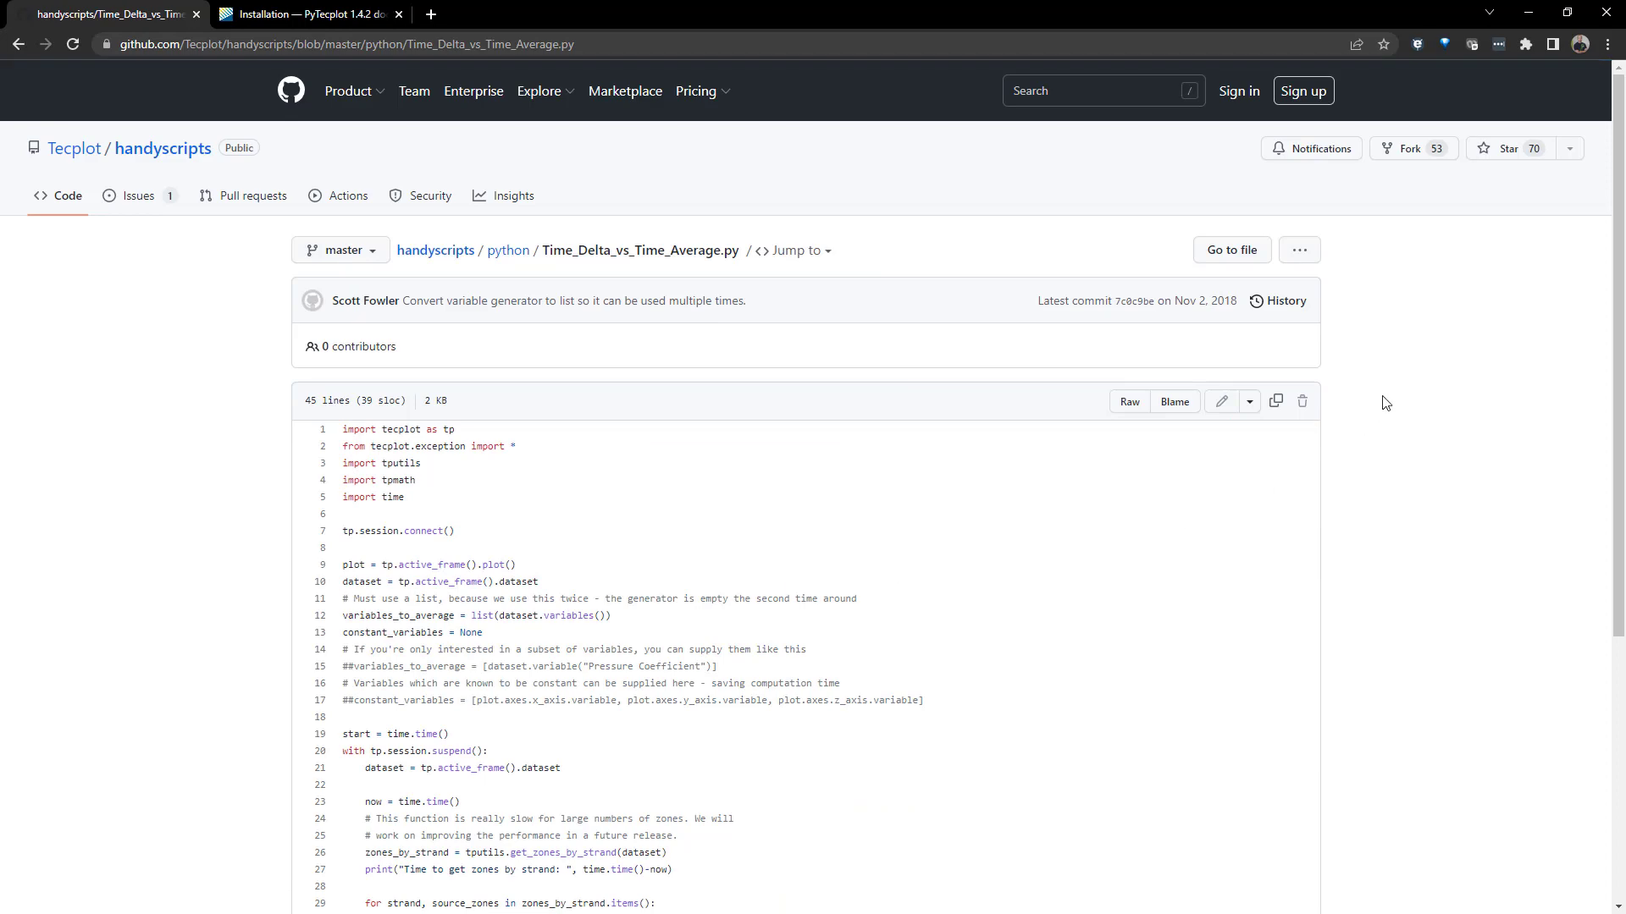
left_click(1134, 408)
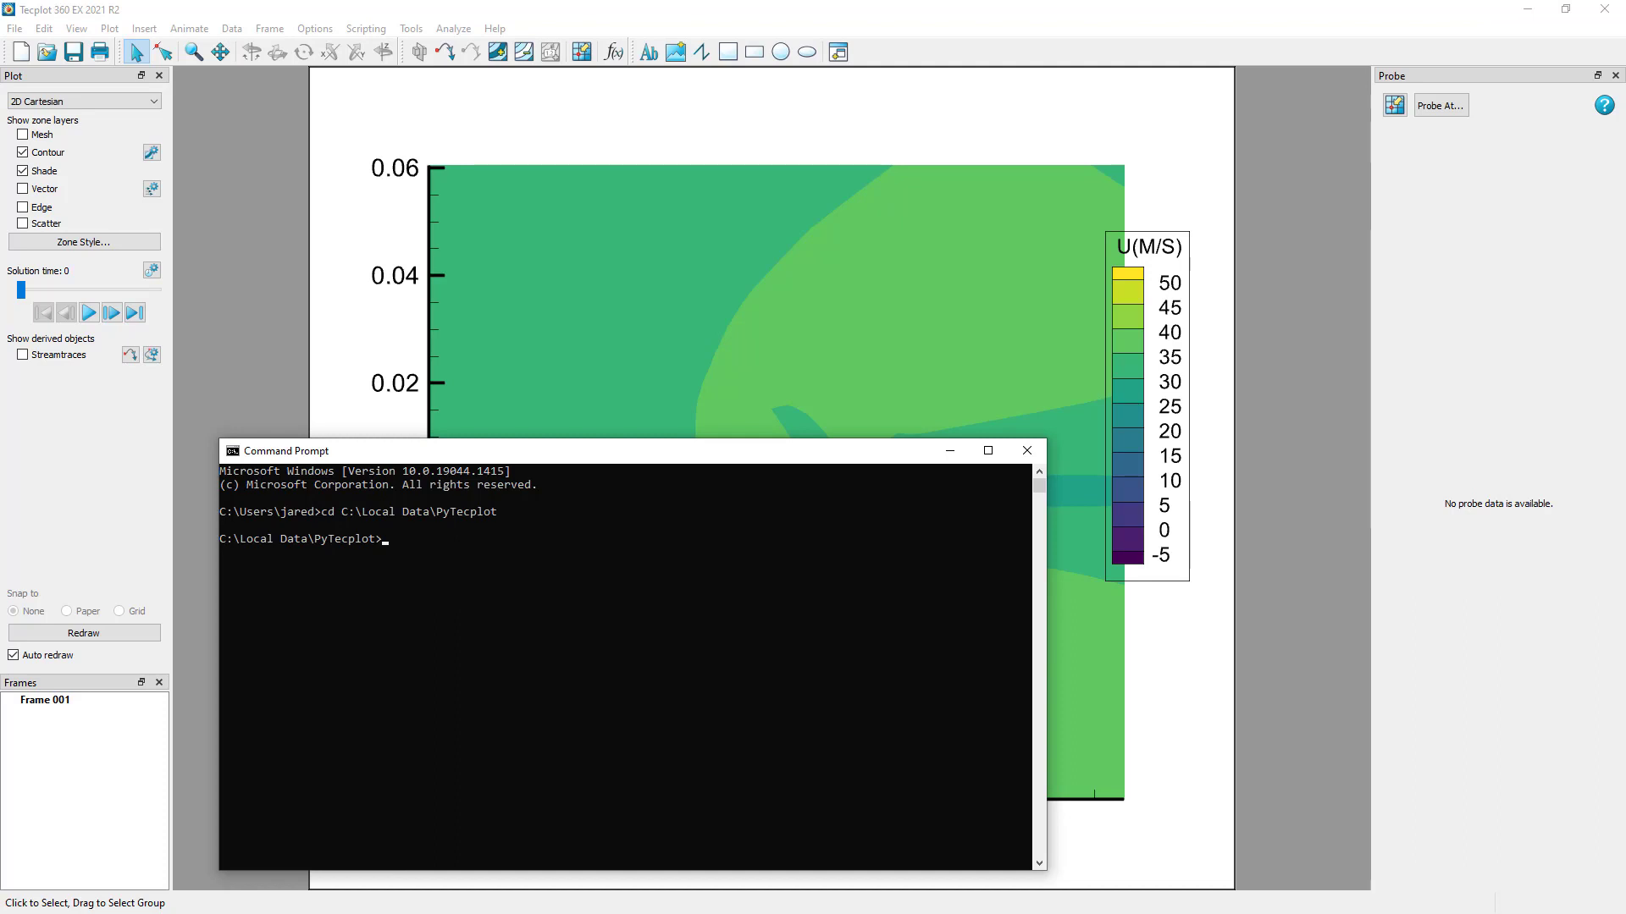
Run python Time_Delta_vs_Time_Average.py, using Tab to complete the file name
type("python time")
key("Tab")
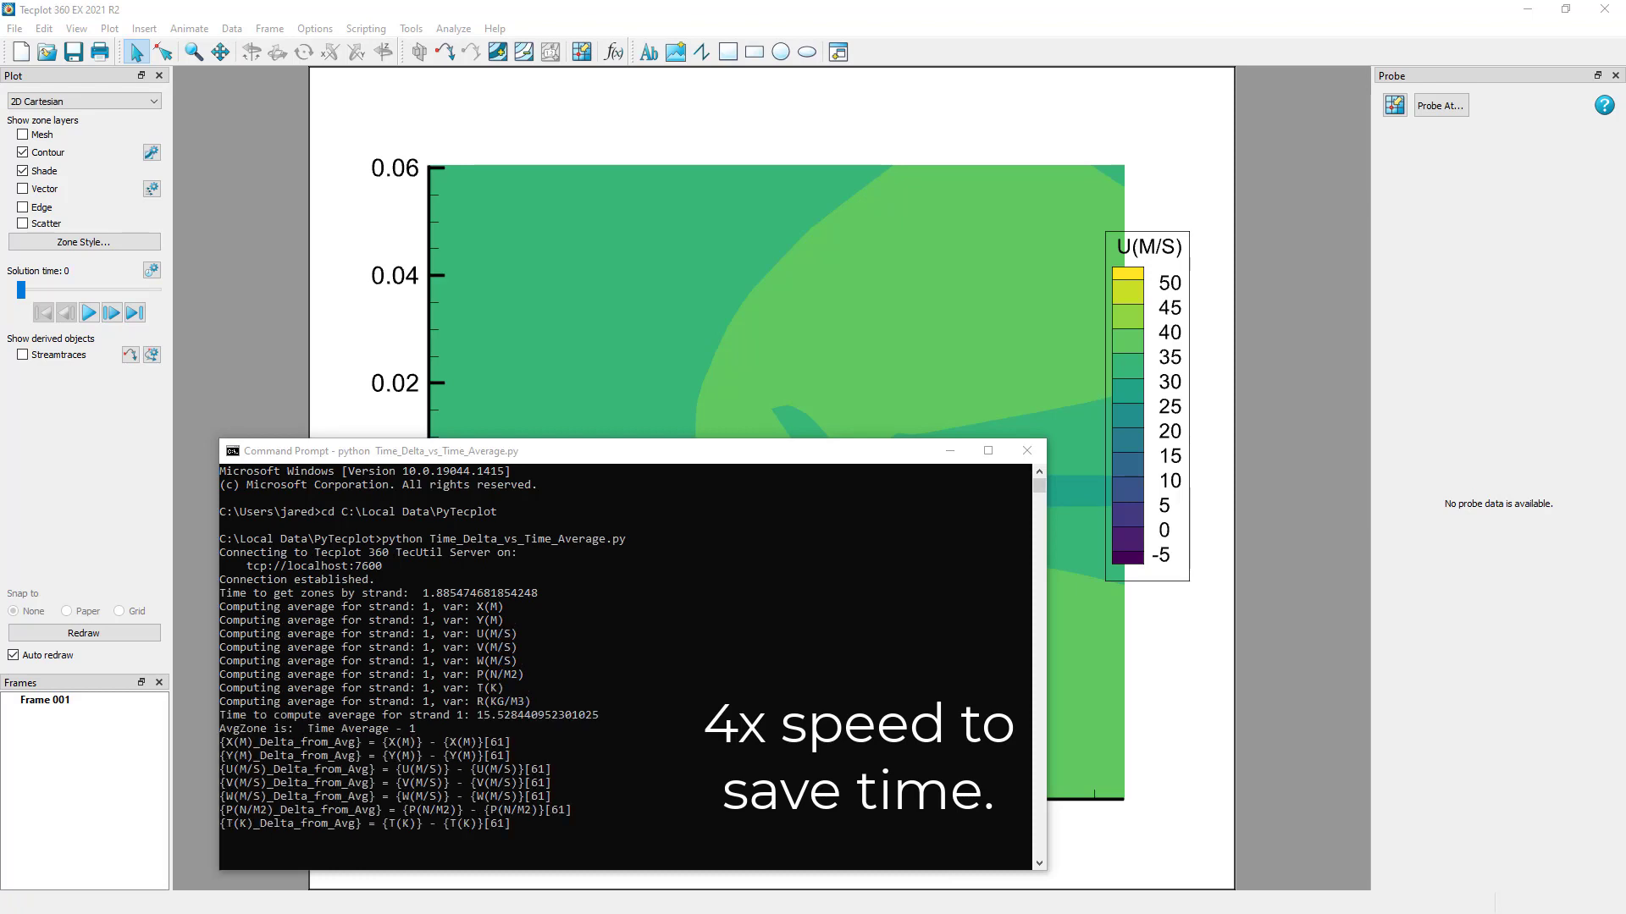
Contour the plot by P(N/M2)_Delta_from_Avg
left_click(574, 136)
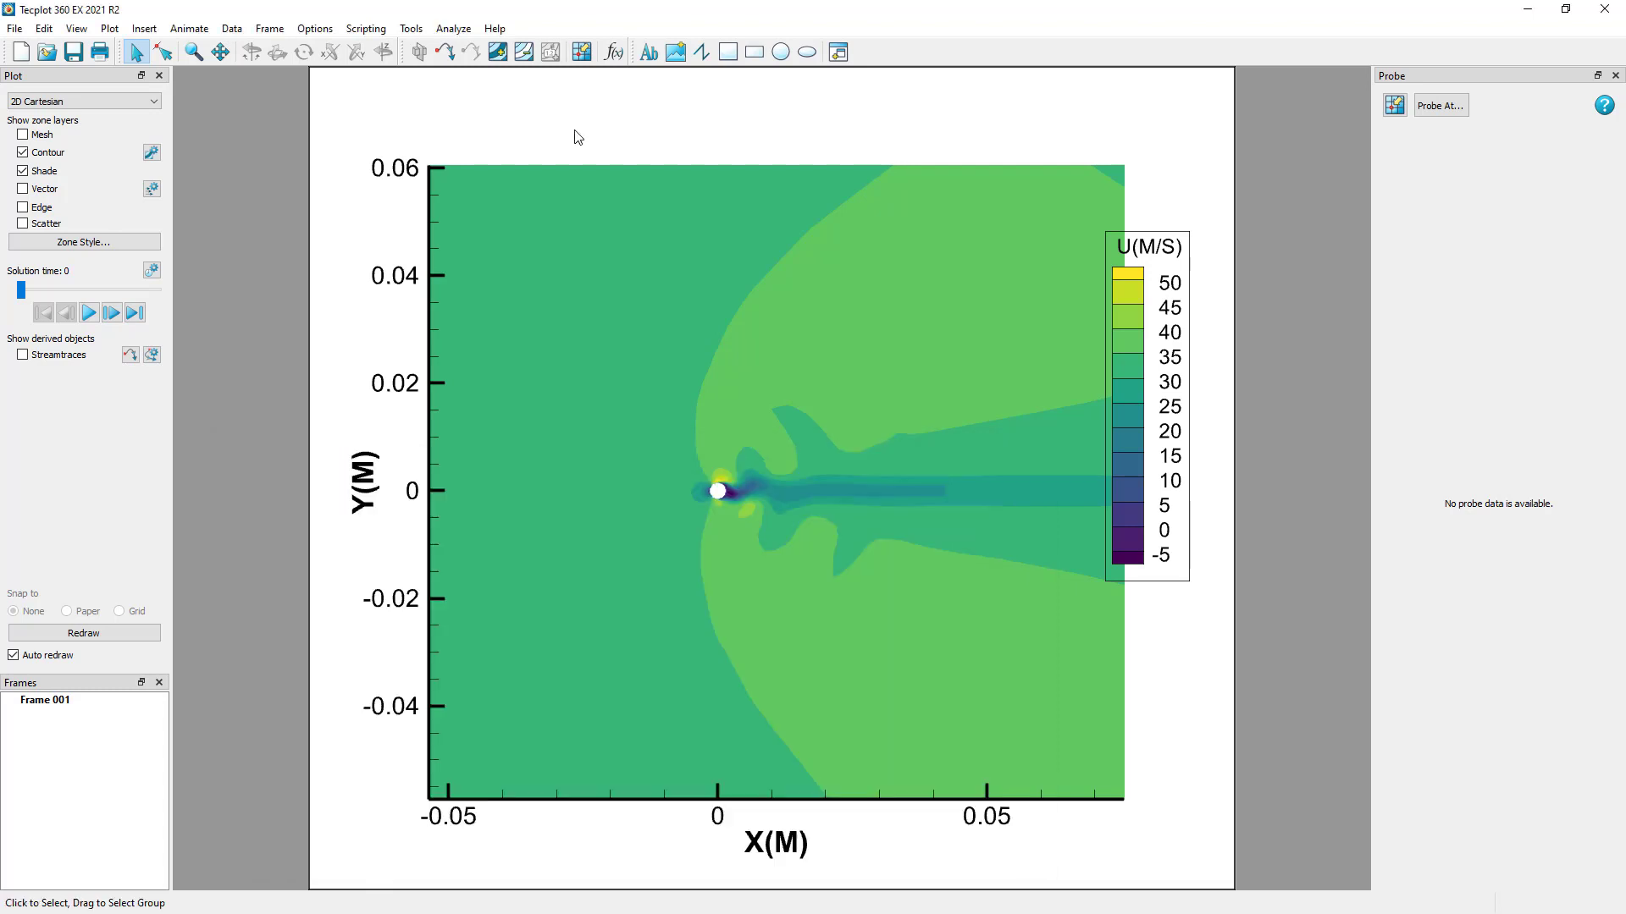
left_click(151, 154)
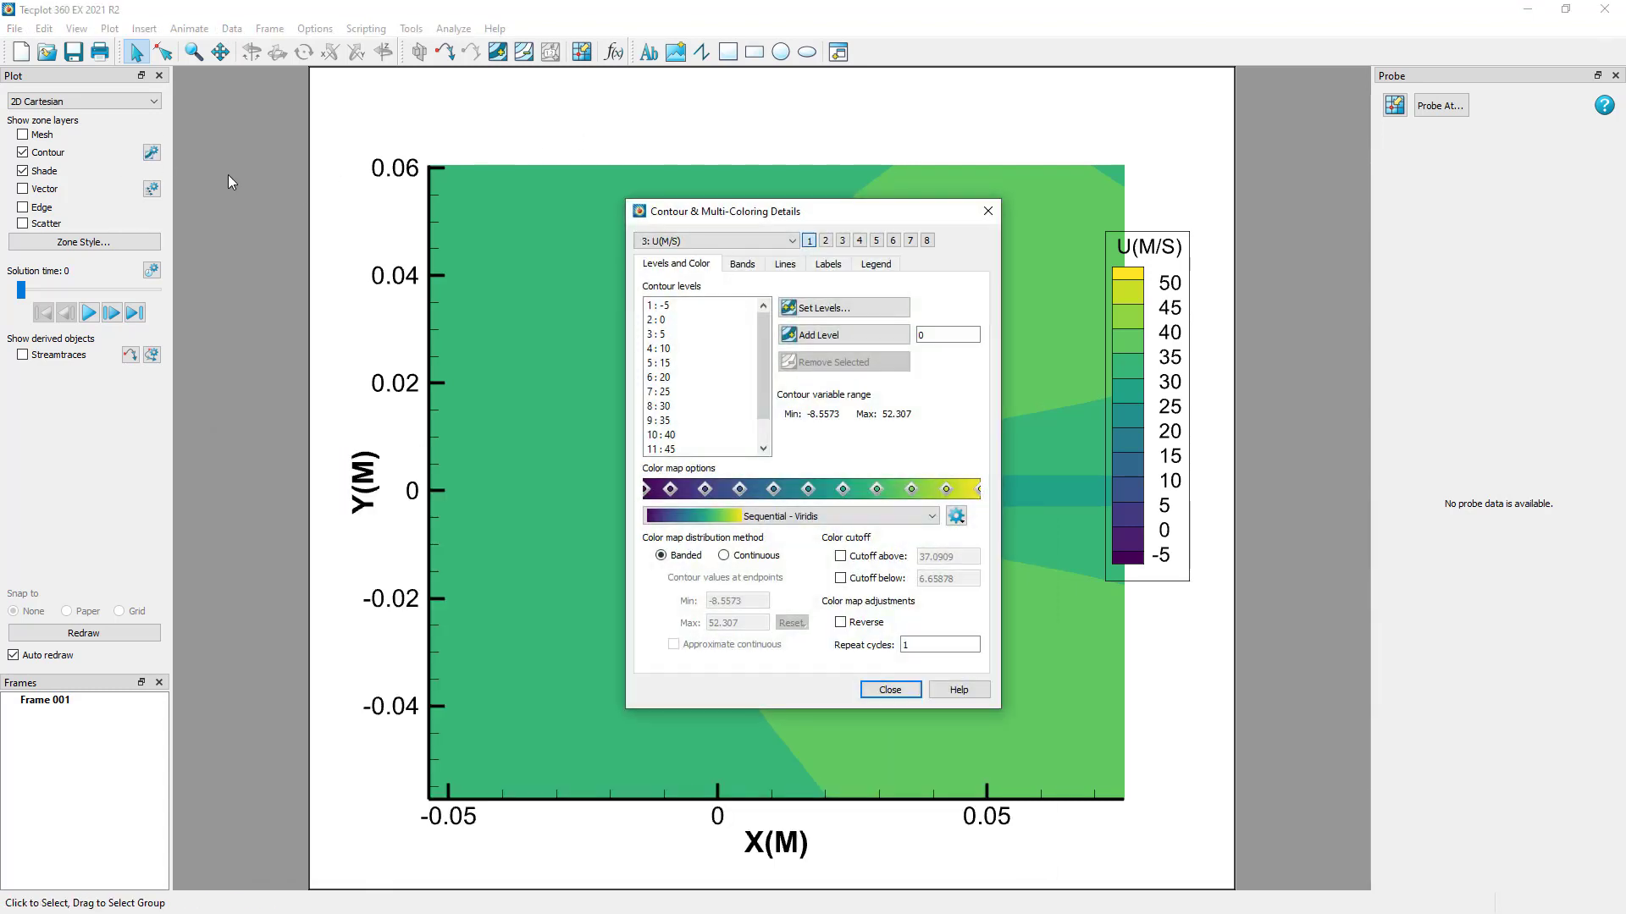
left_click(715, 240)
scroll(678, 331, "down", 2)
left_click(677, 333)
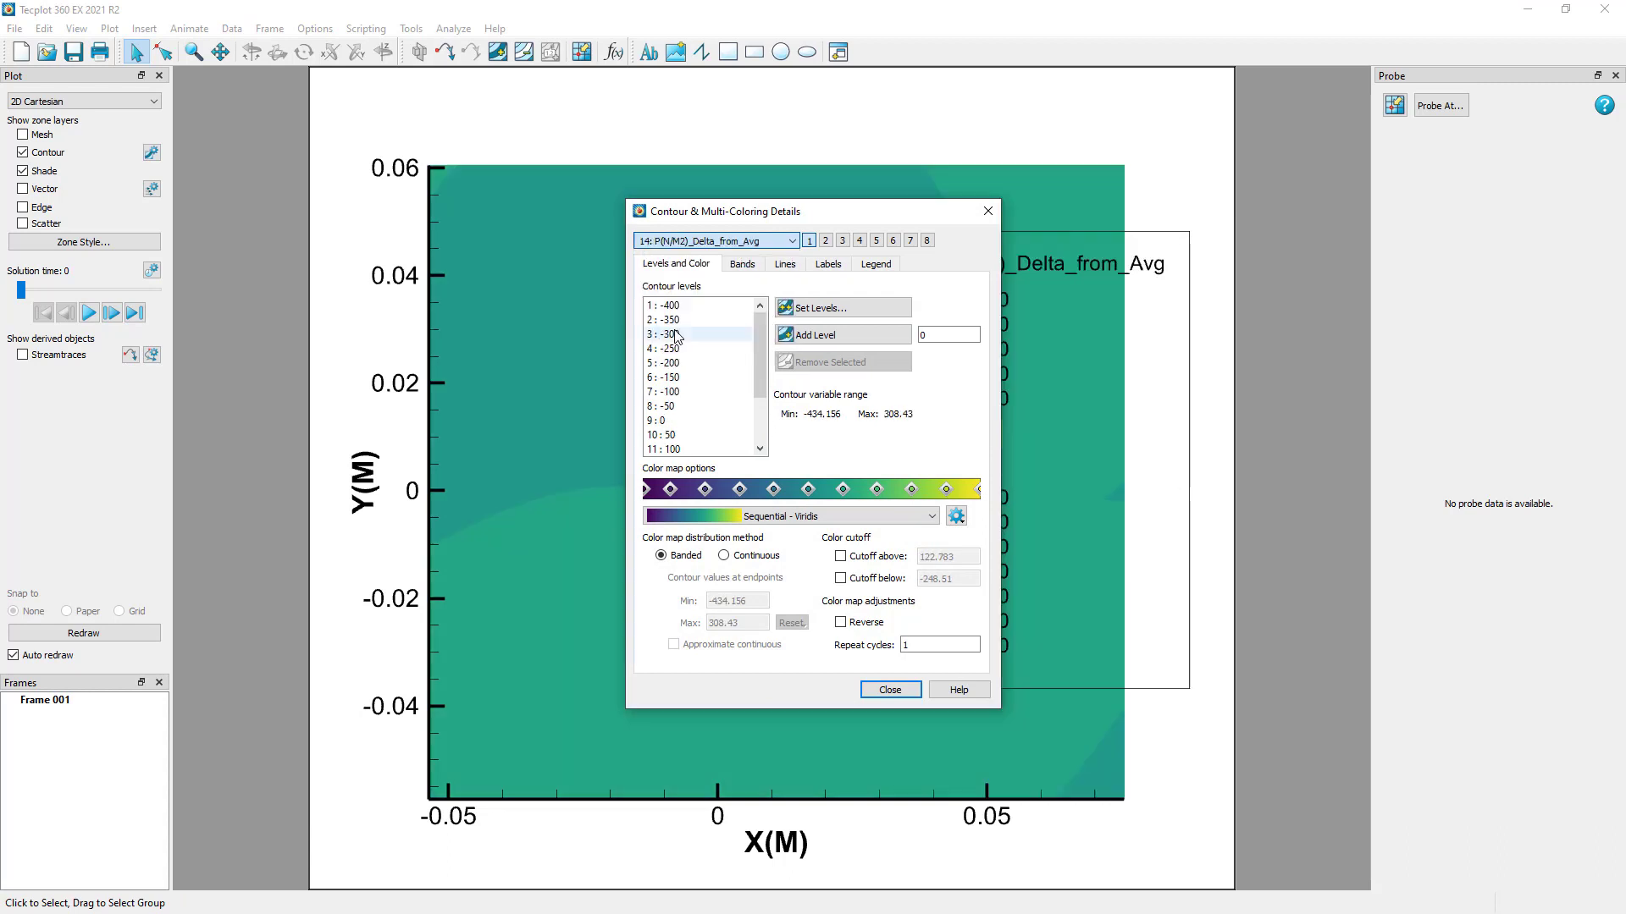
Apply the Diverging - Blue/Yellow/Red colormap with levels -400 to 400, then play the animation
left_click(900, 519)
scroll(893, 563, "up", 3)
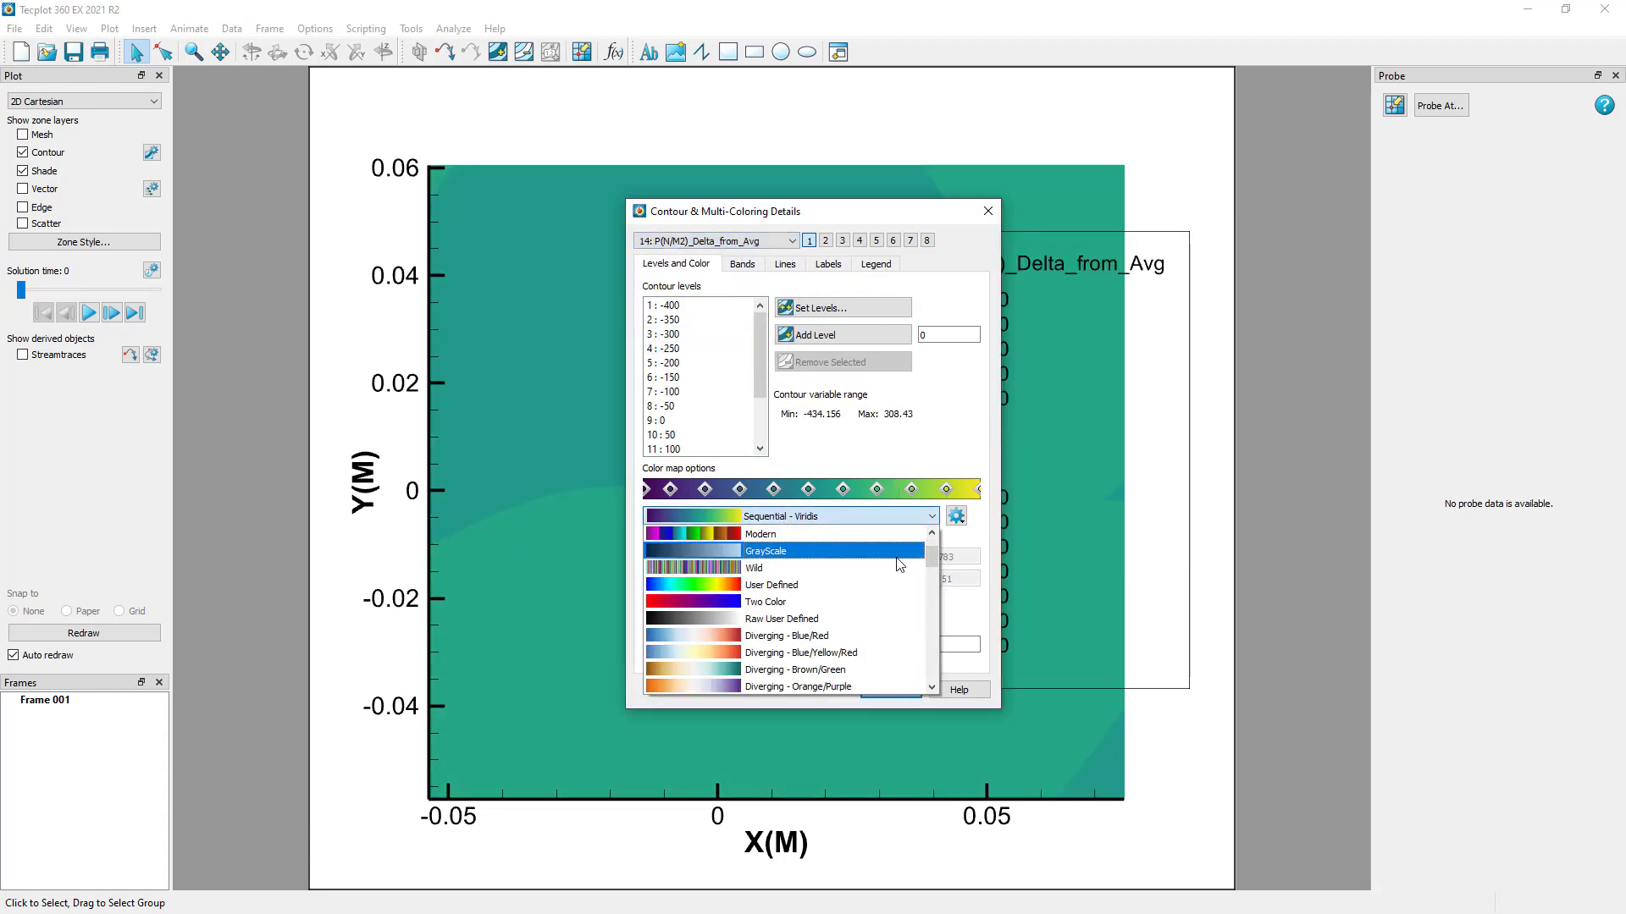
left_click(875, 659)
left_click(879, 313)
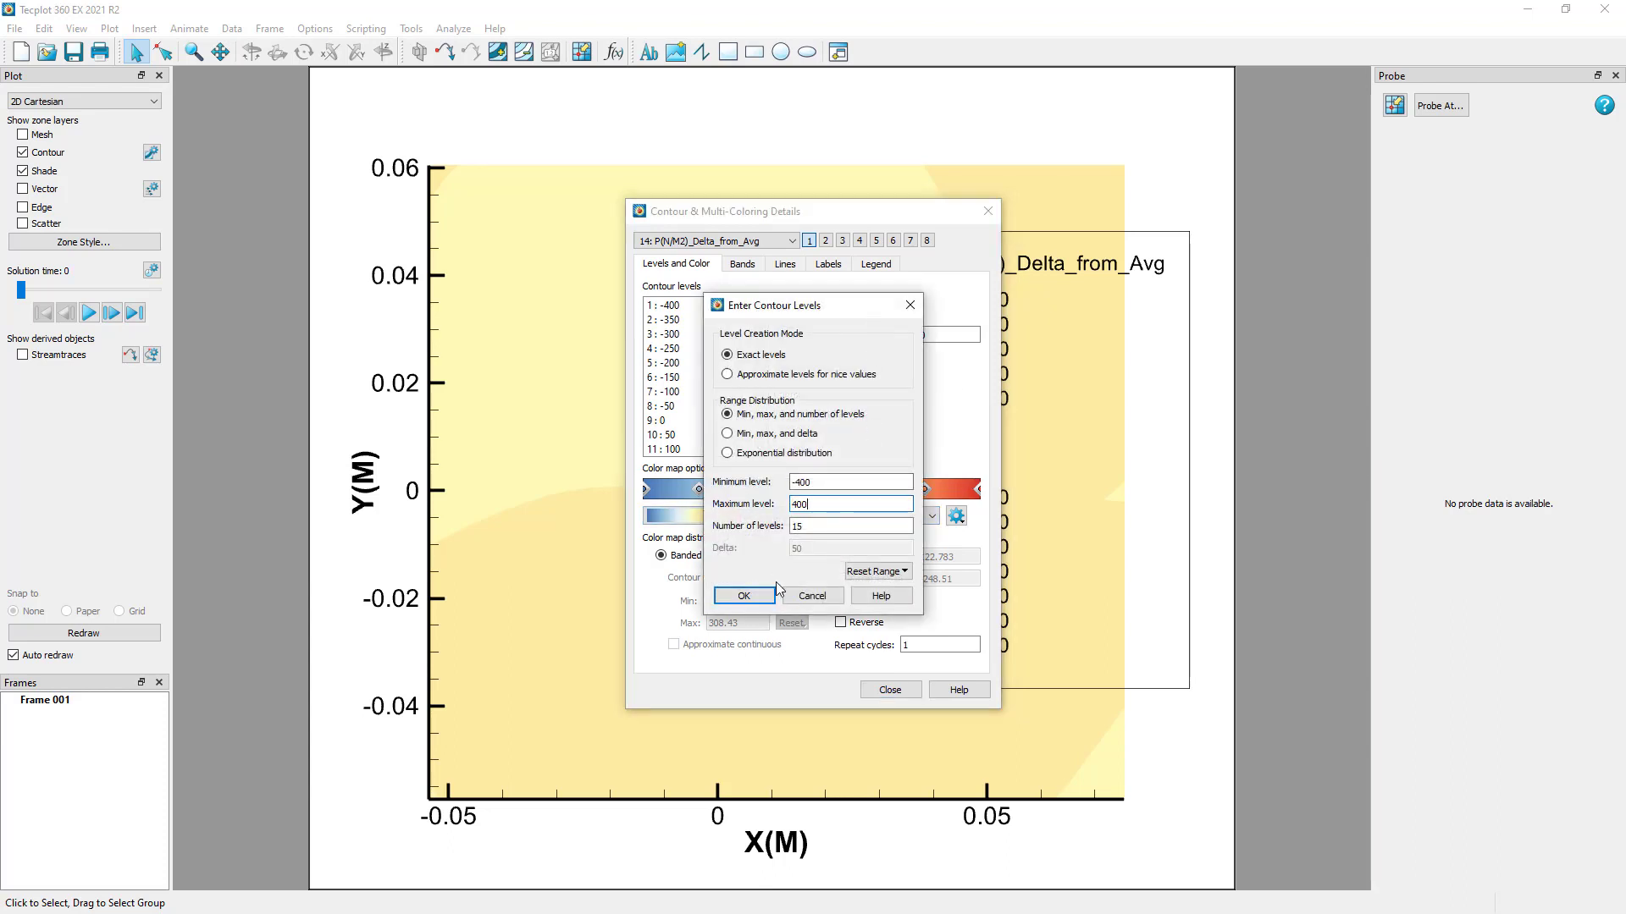
left_click(744, 597)
left_click(888, 690)
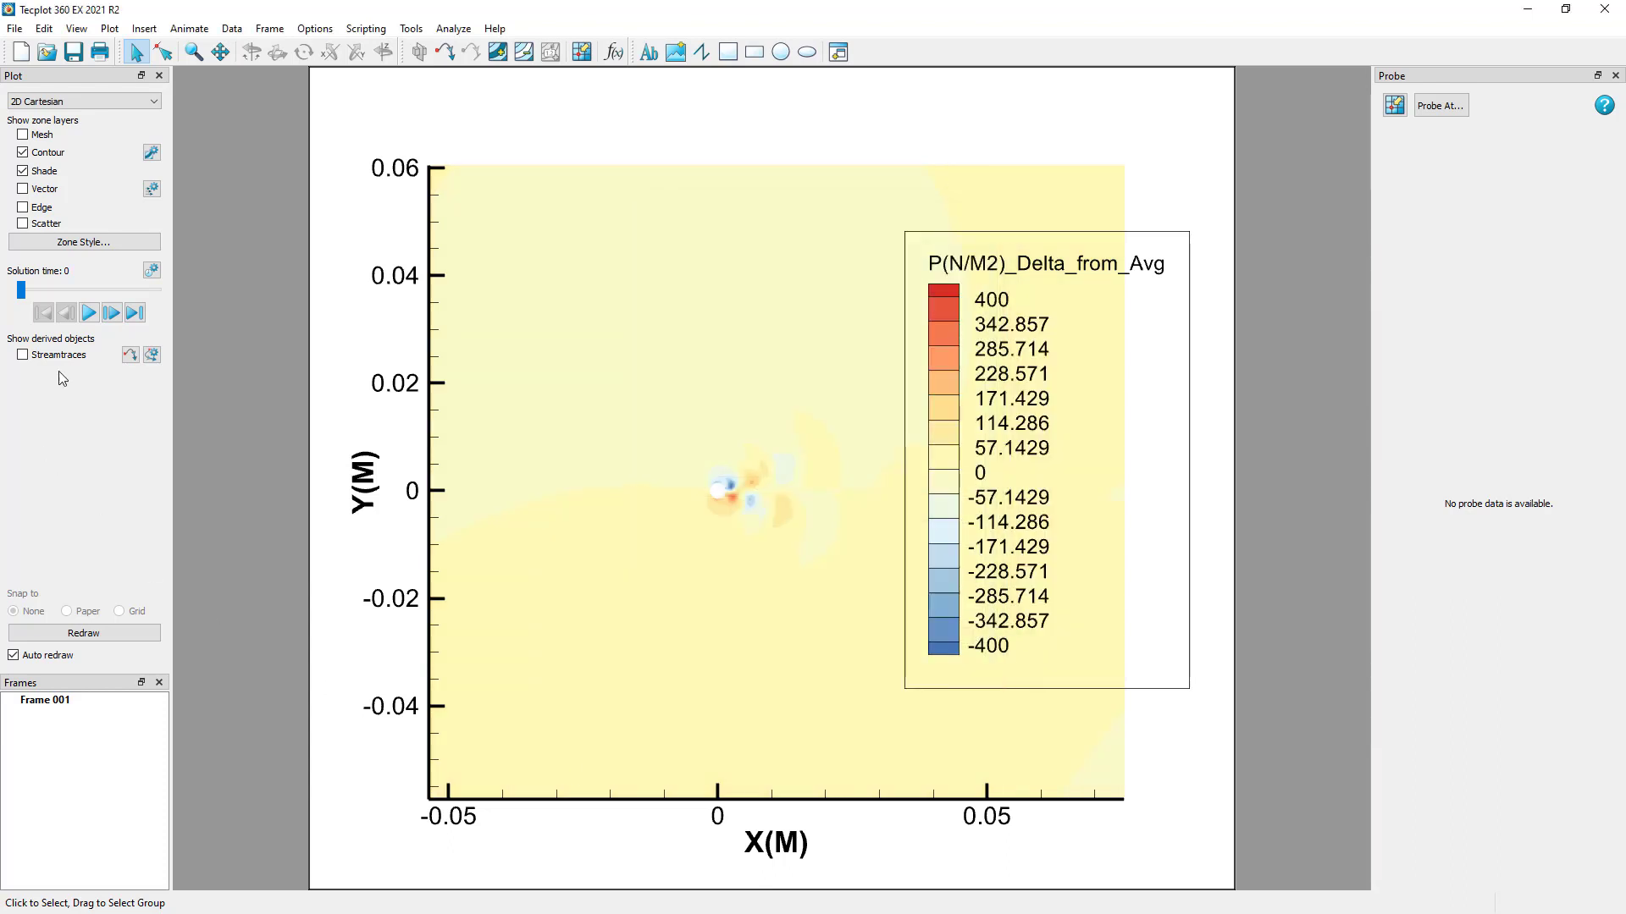
left_click(89, 312)
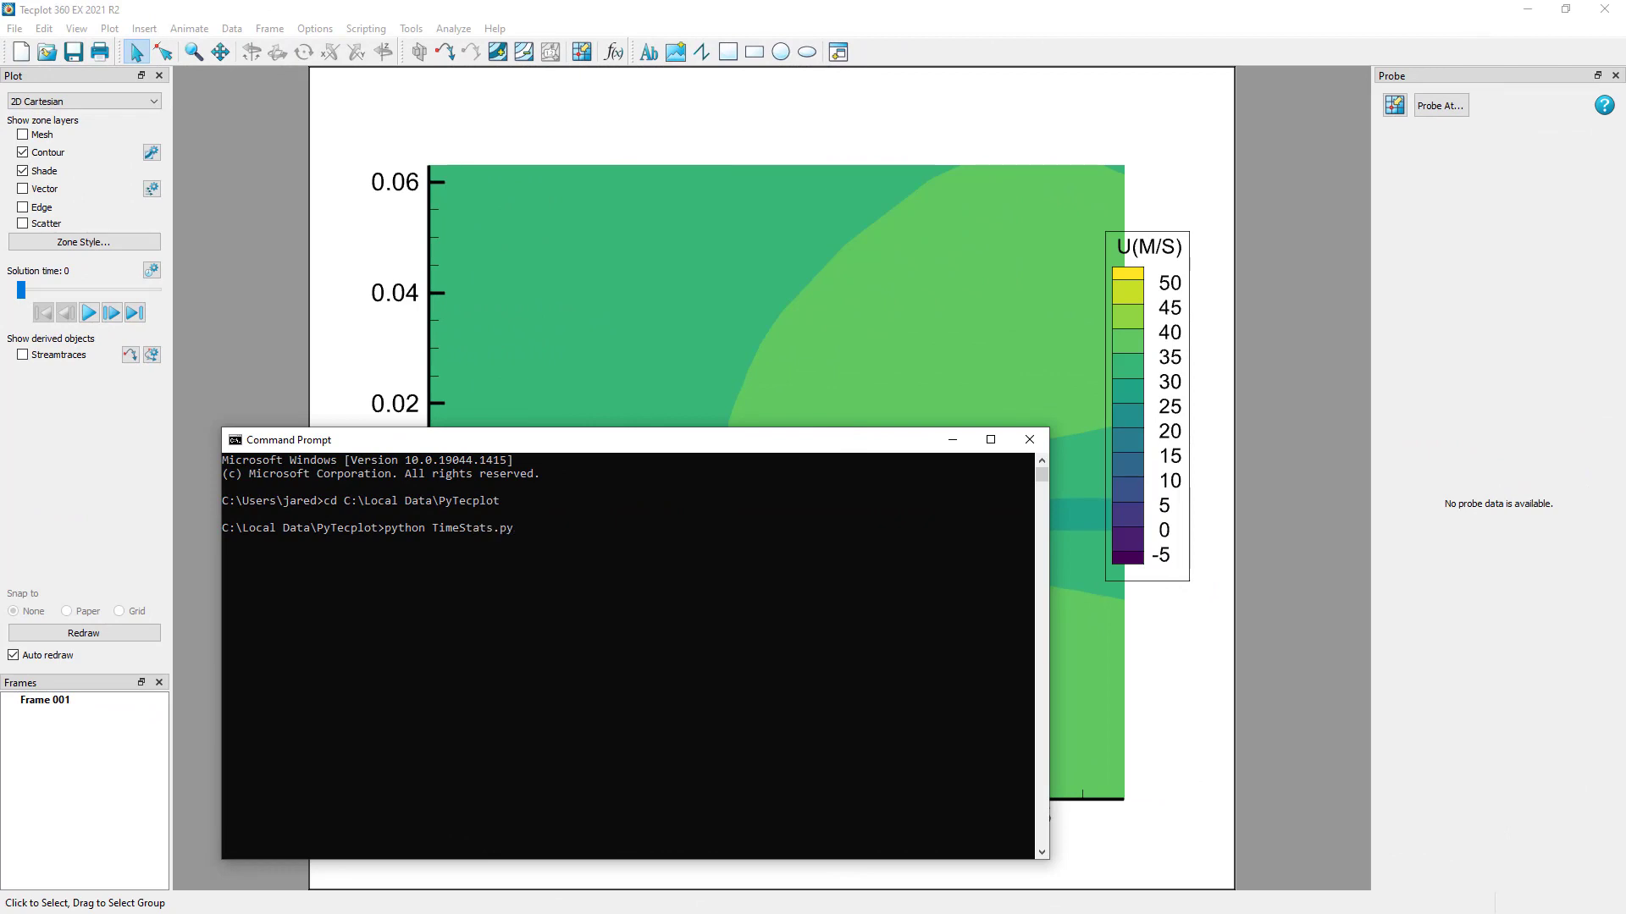
Run python TimeStats.py and let it finish computing strand 1 min/max statistics
key("Return")
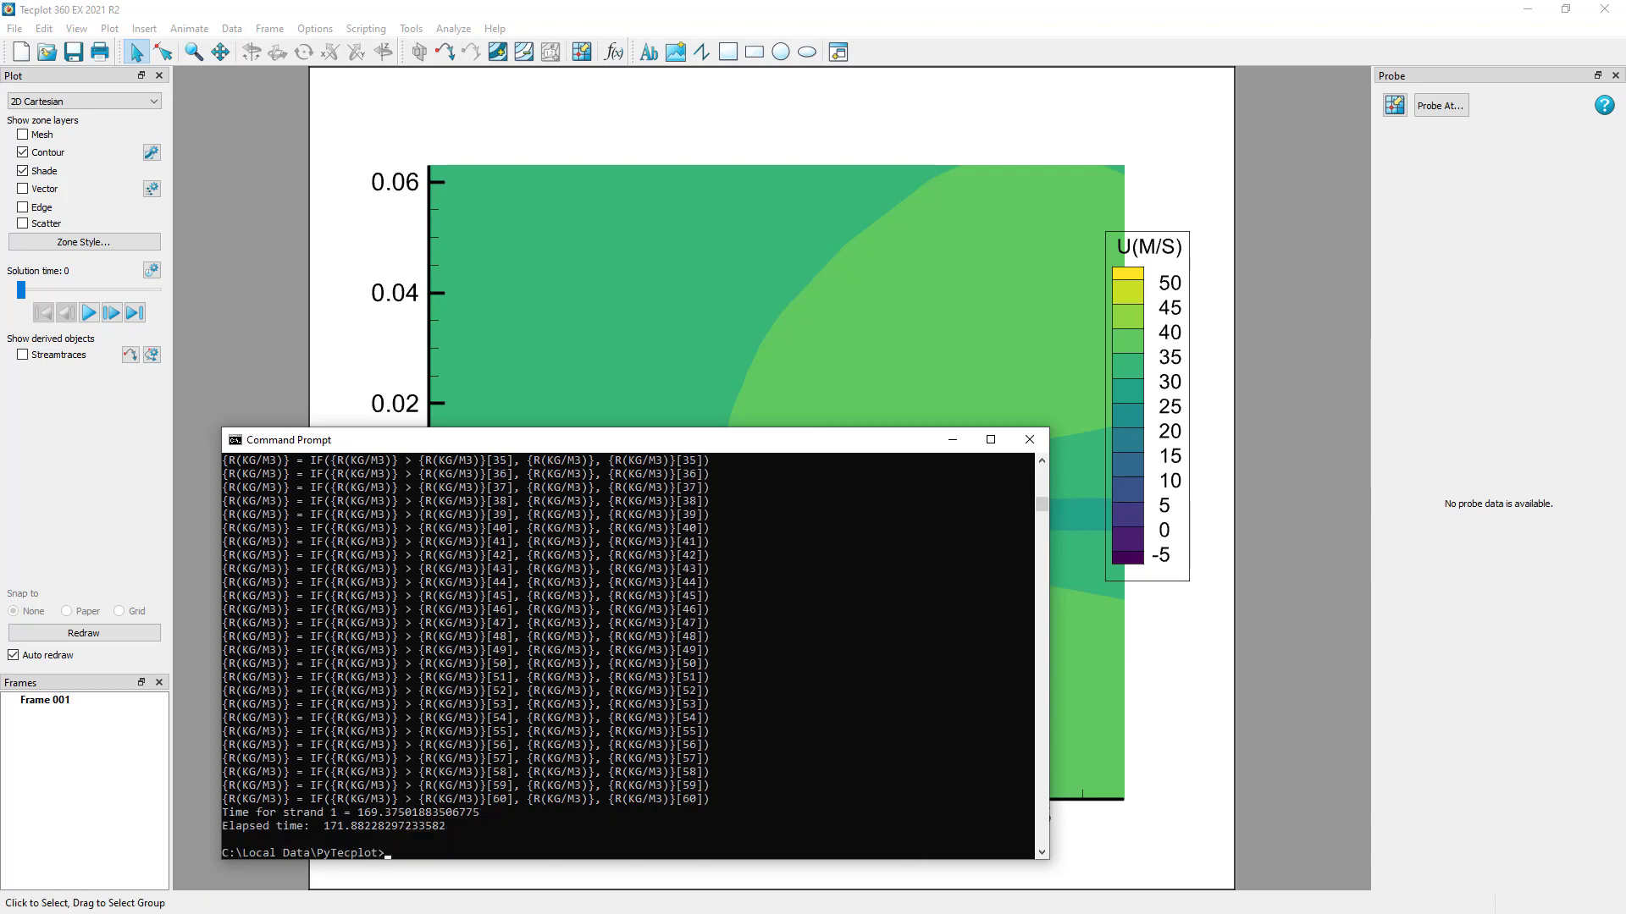
In Zone Style, display only the Time Min - 1 zone (zone 61)
left_click(248, 223)
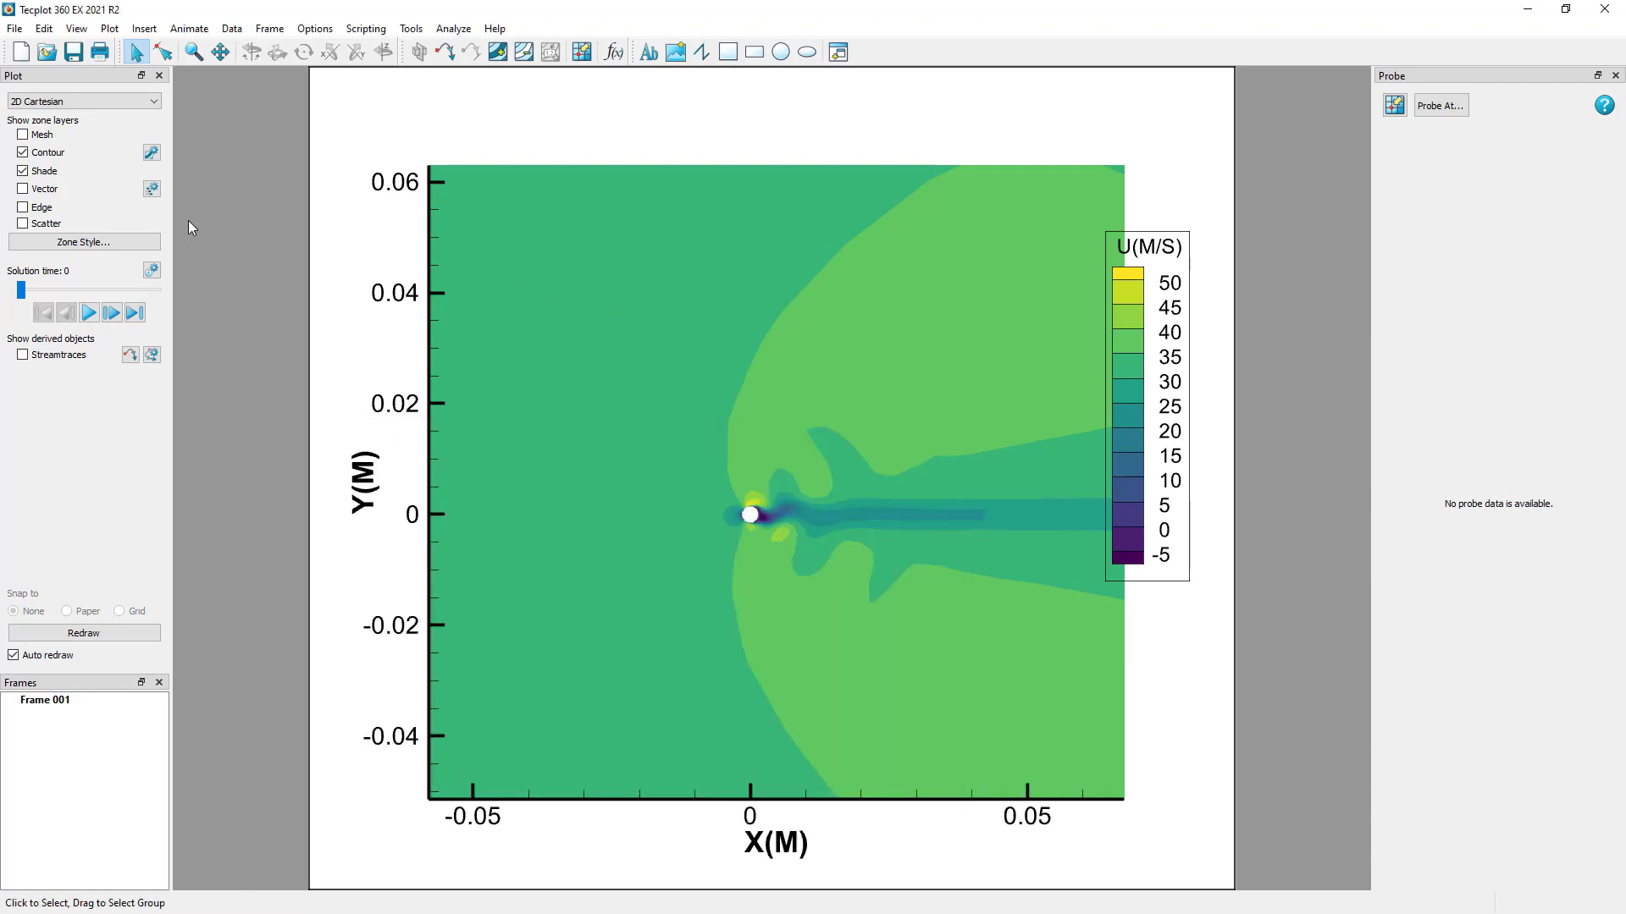
left_click(138, 244)
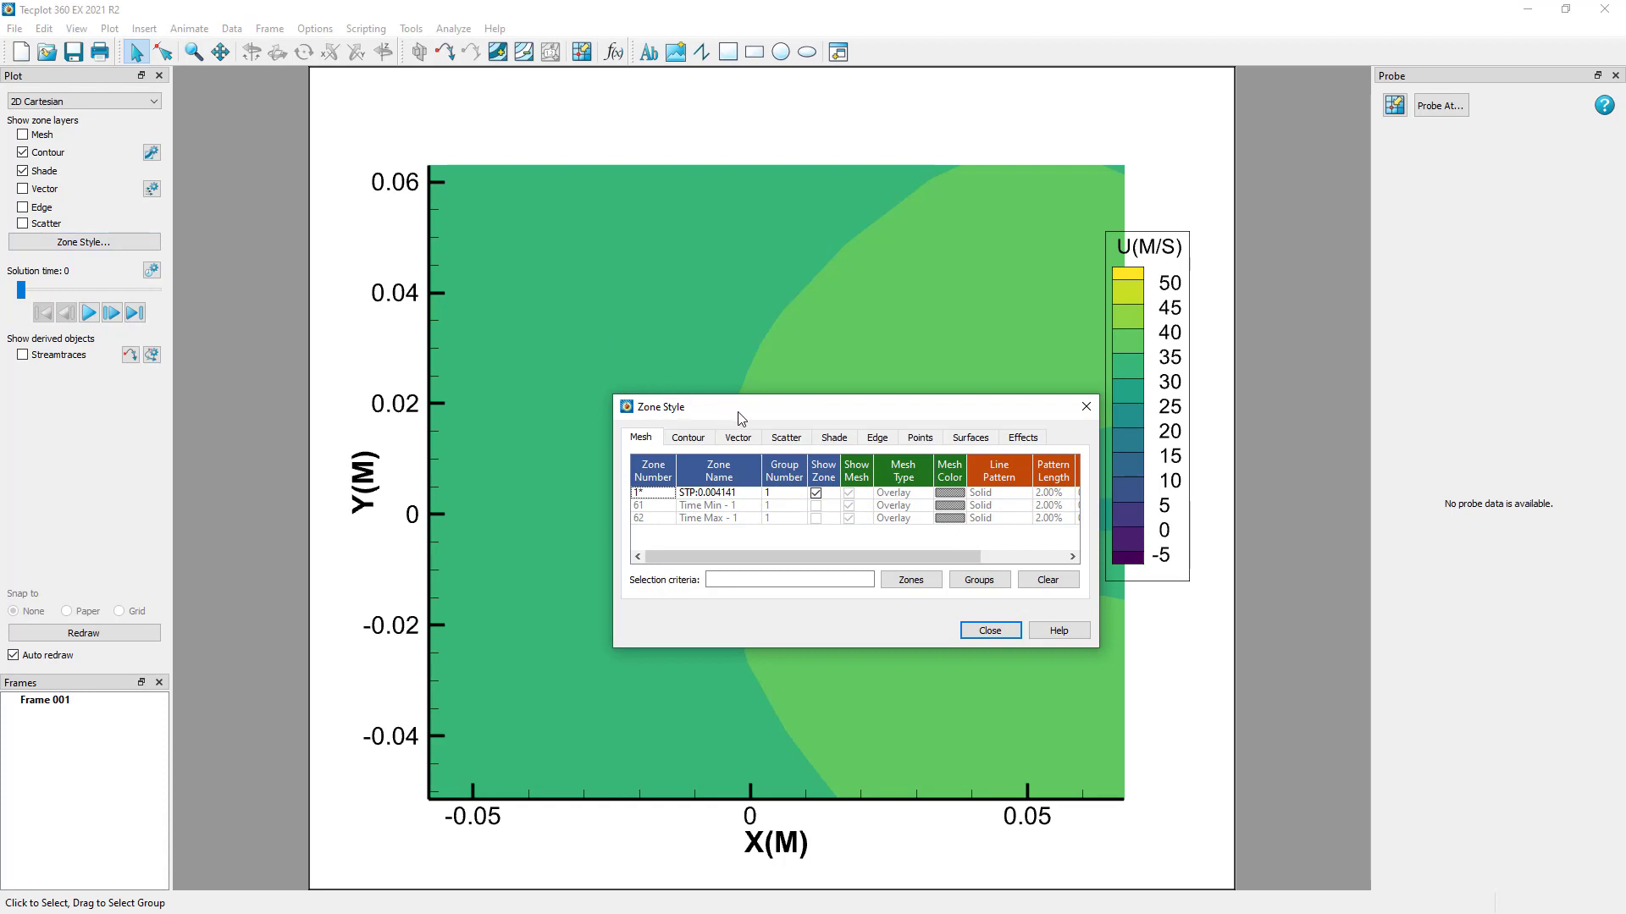
left_click_drag(740, 417, 345, 582)
left_click(425, 673)
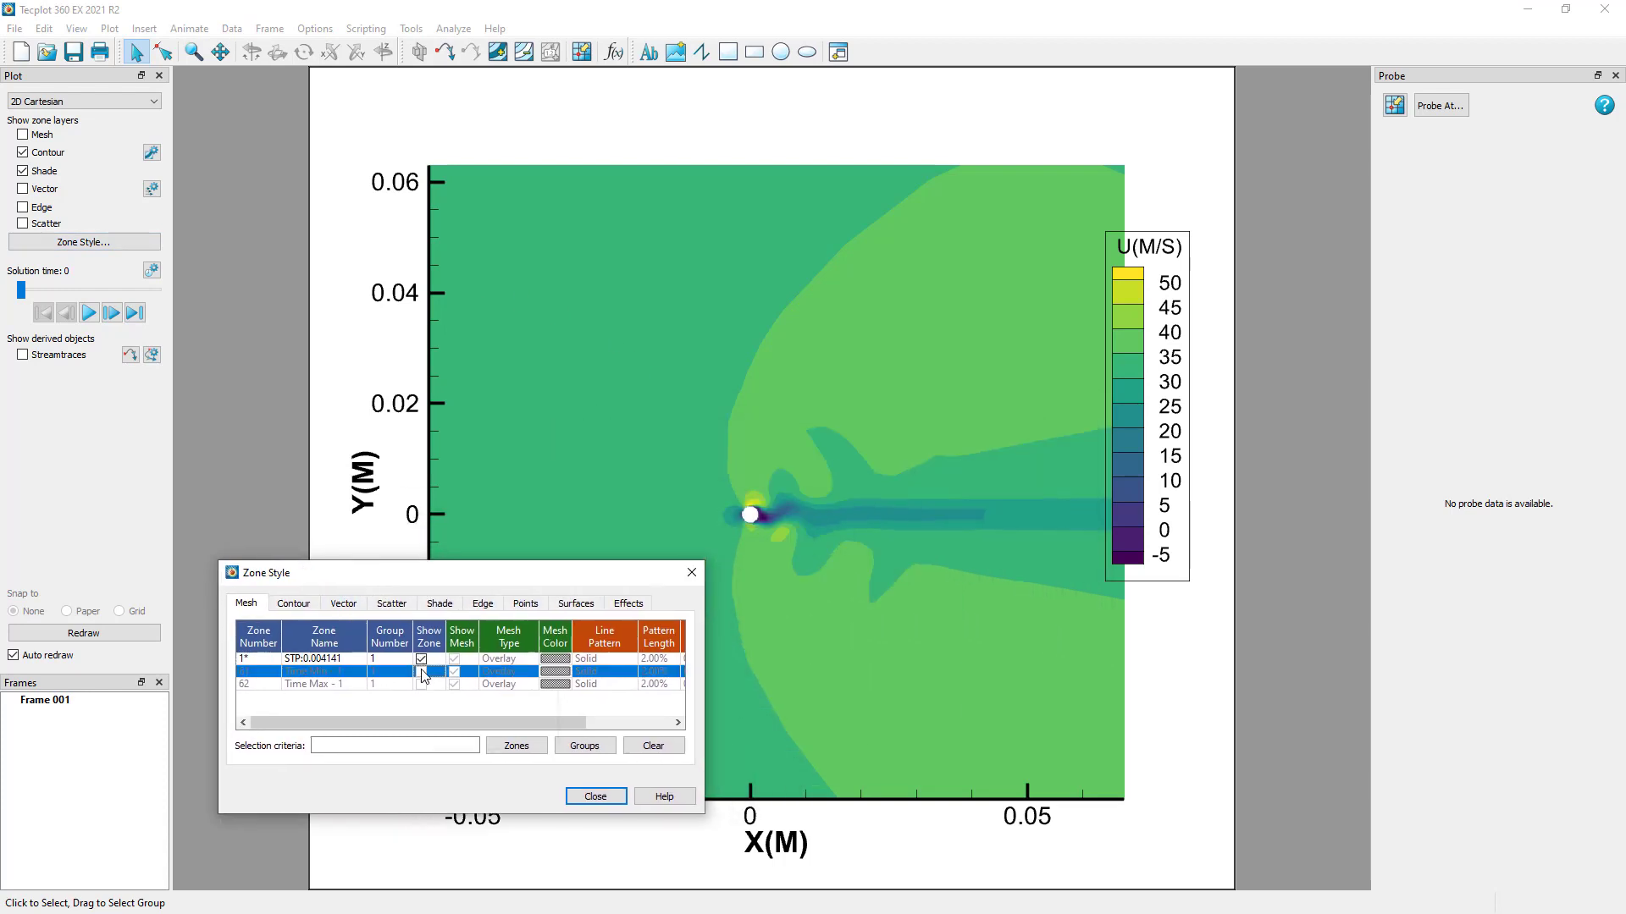
right_click(425, 673)
left_click(453, 724)
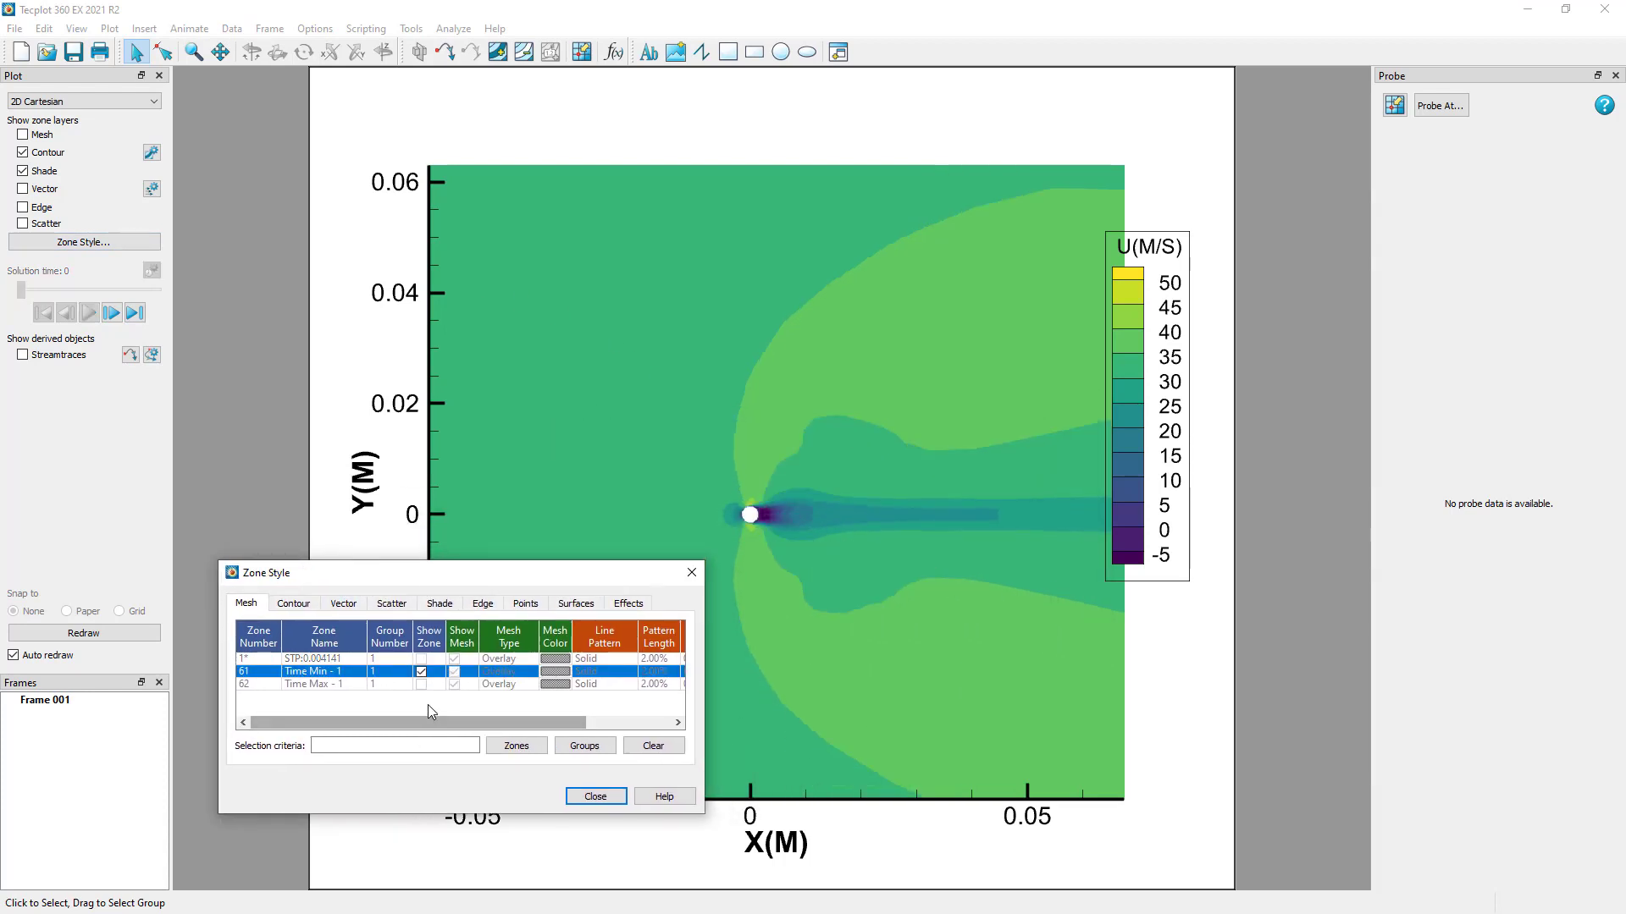
Switch the plot to show only the Time Max - 1 zone (zone 62)
left_click(425, 684)
right_click(425, 685)
left_click(446, 713)
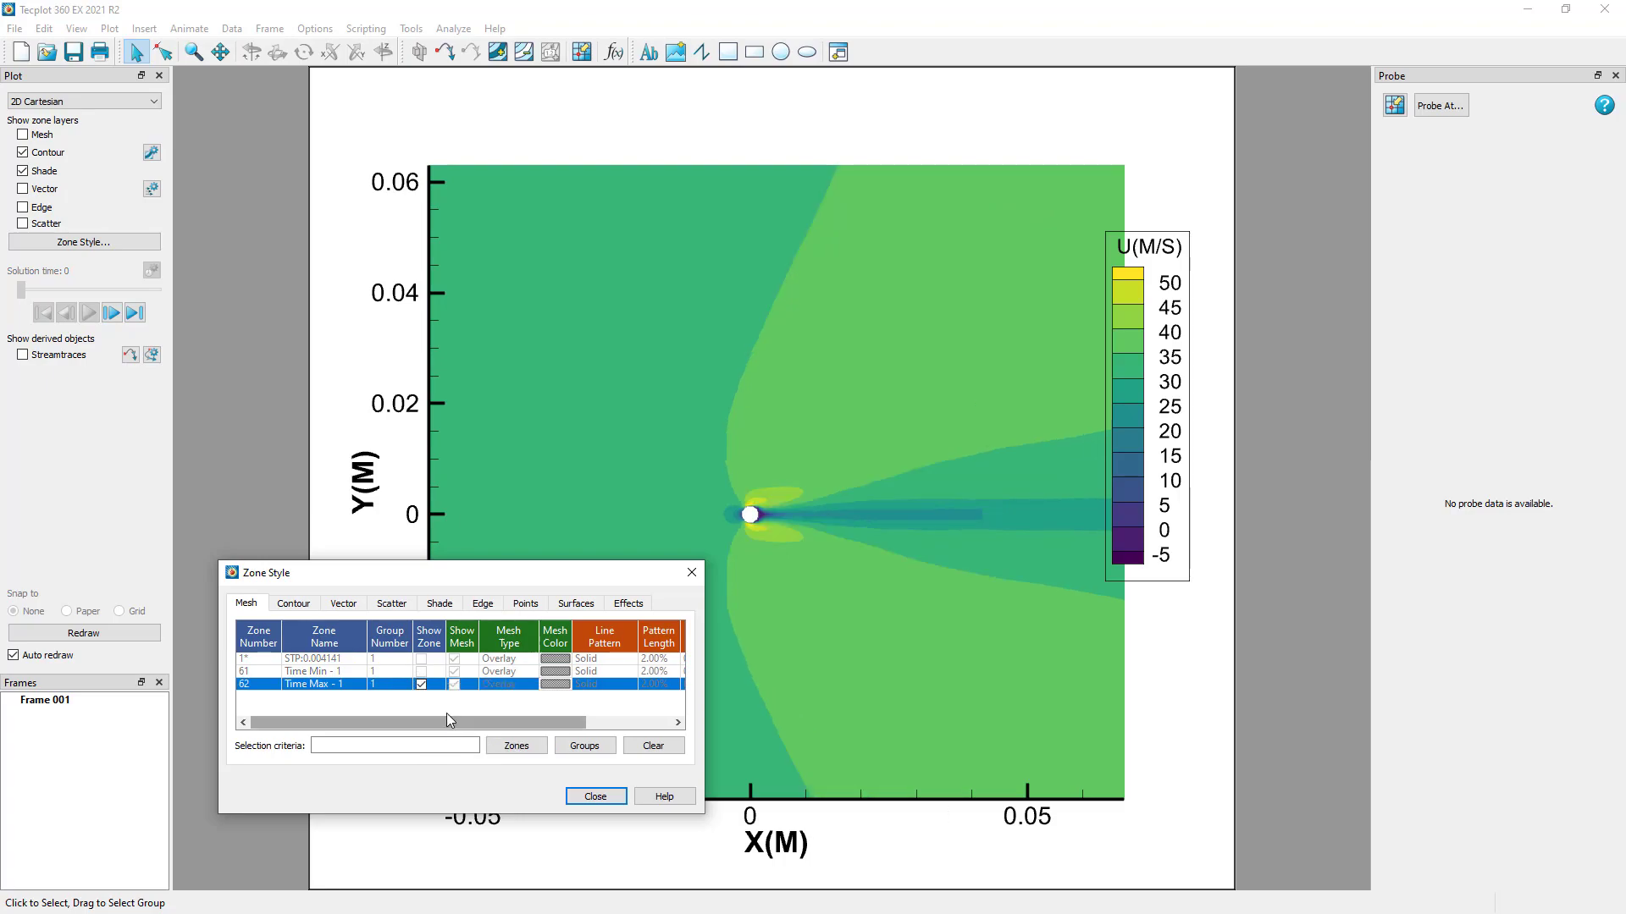